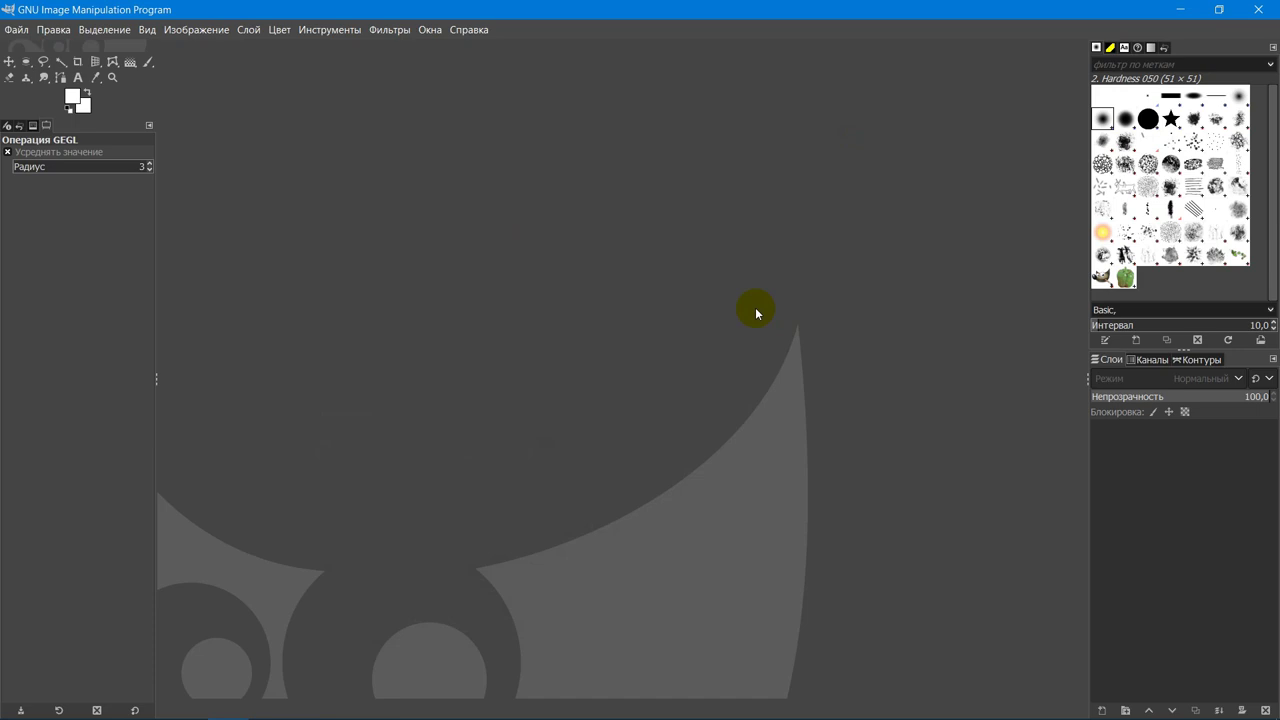
- Create a new blank 1920×1080 image
click(20, 31)
click(30, 51)
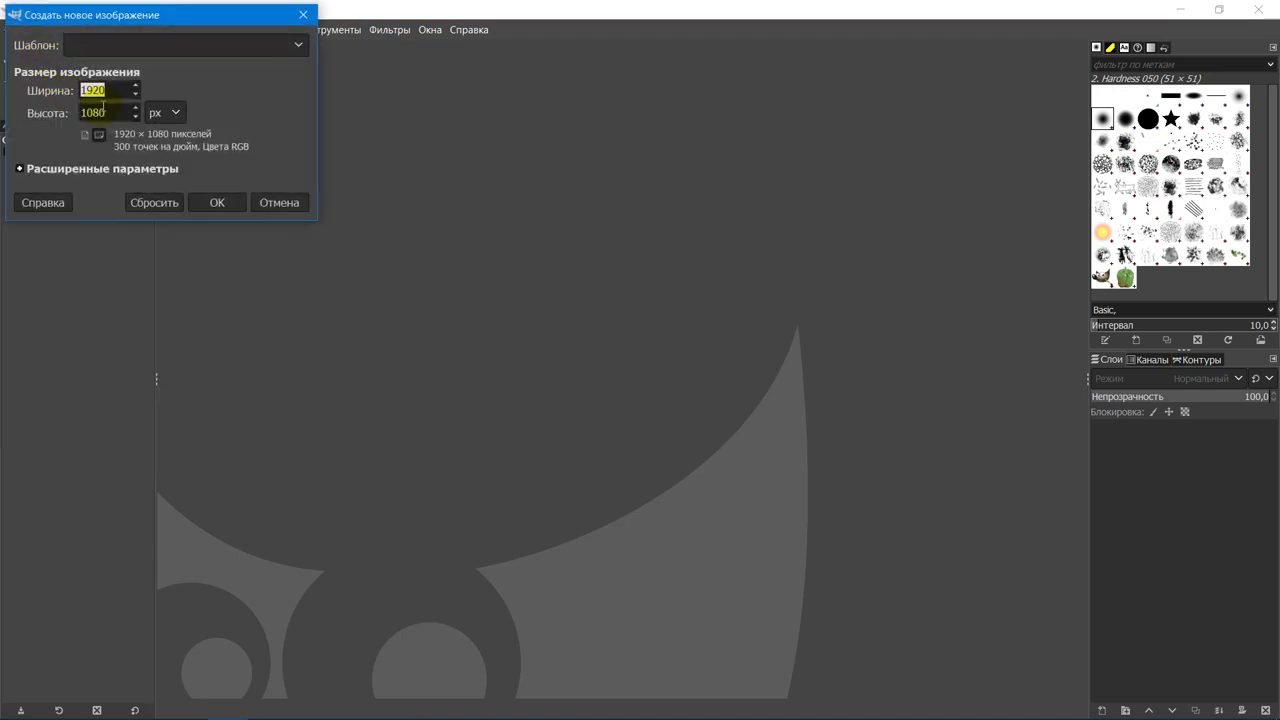
click(219, 211)
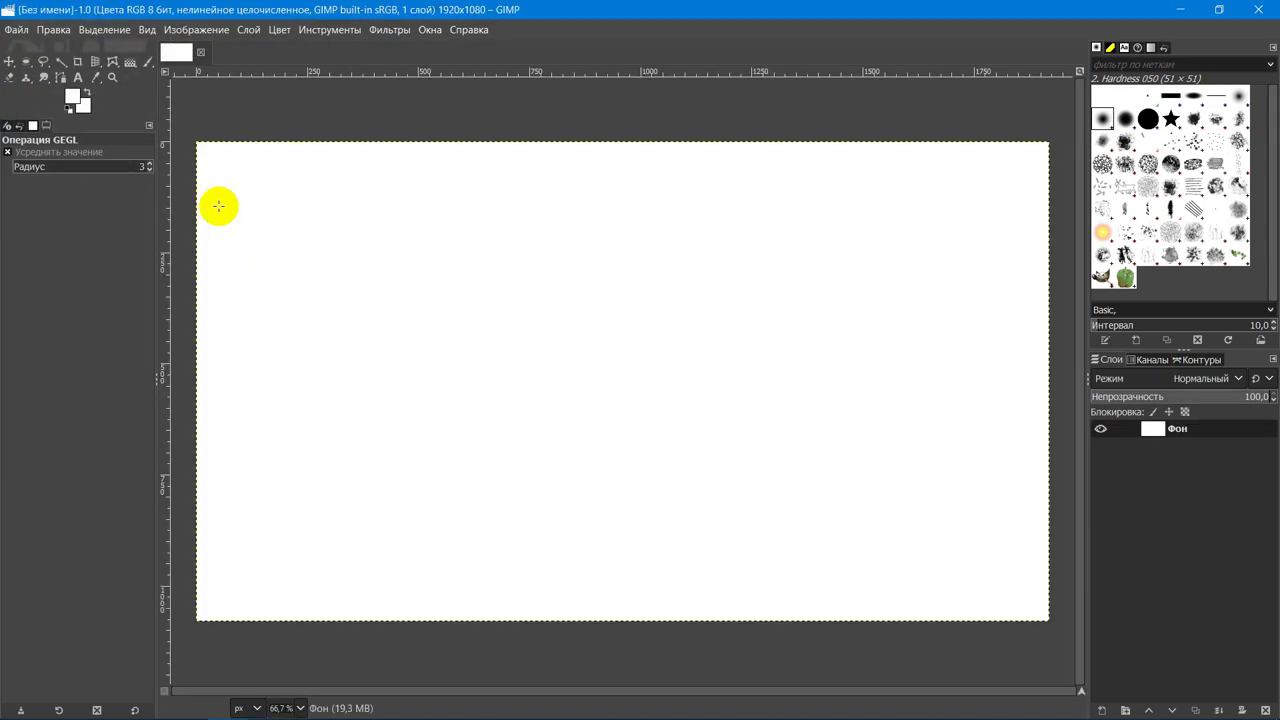
- Add beach-1867590.jpg as a layer above the white background
click(16, 30)
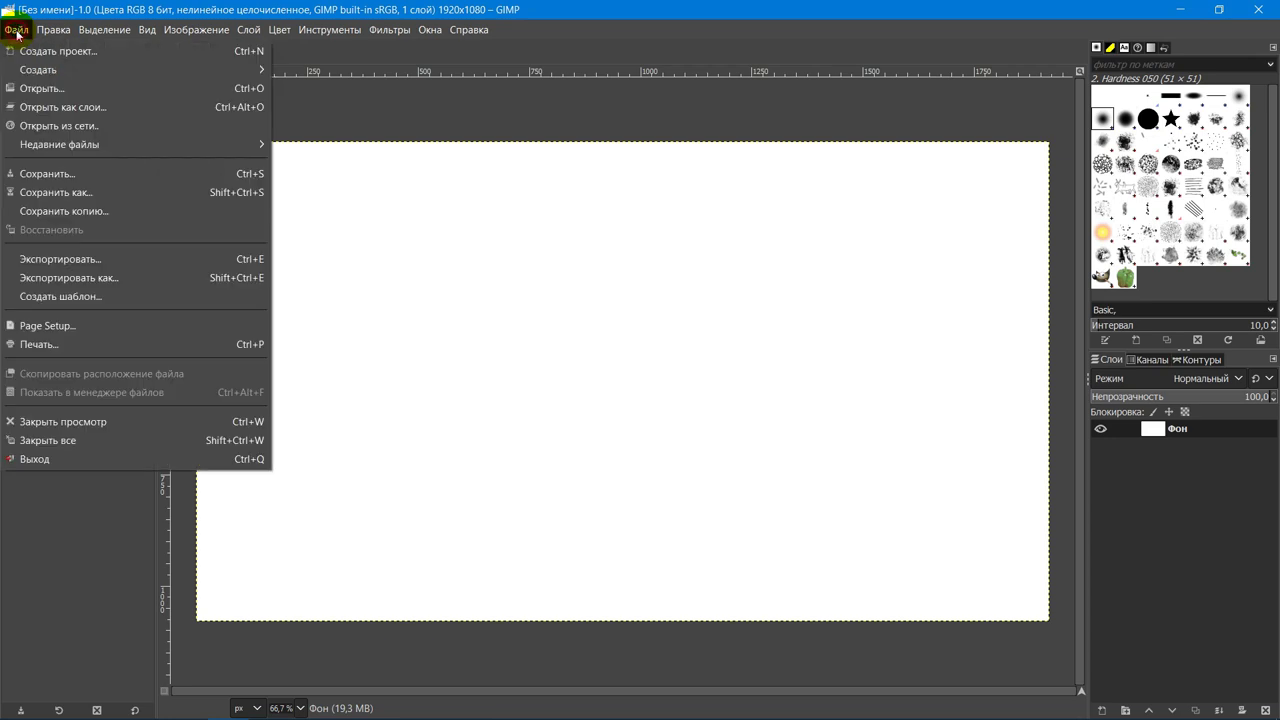
click(42, 107)
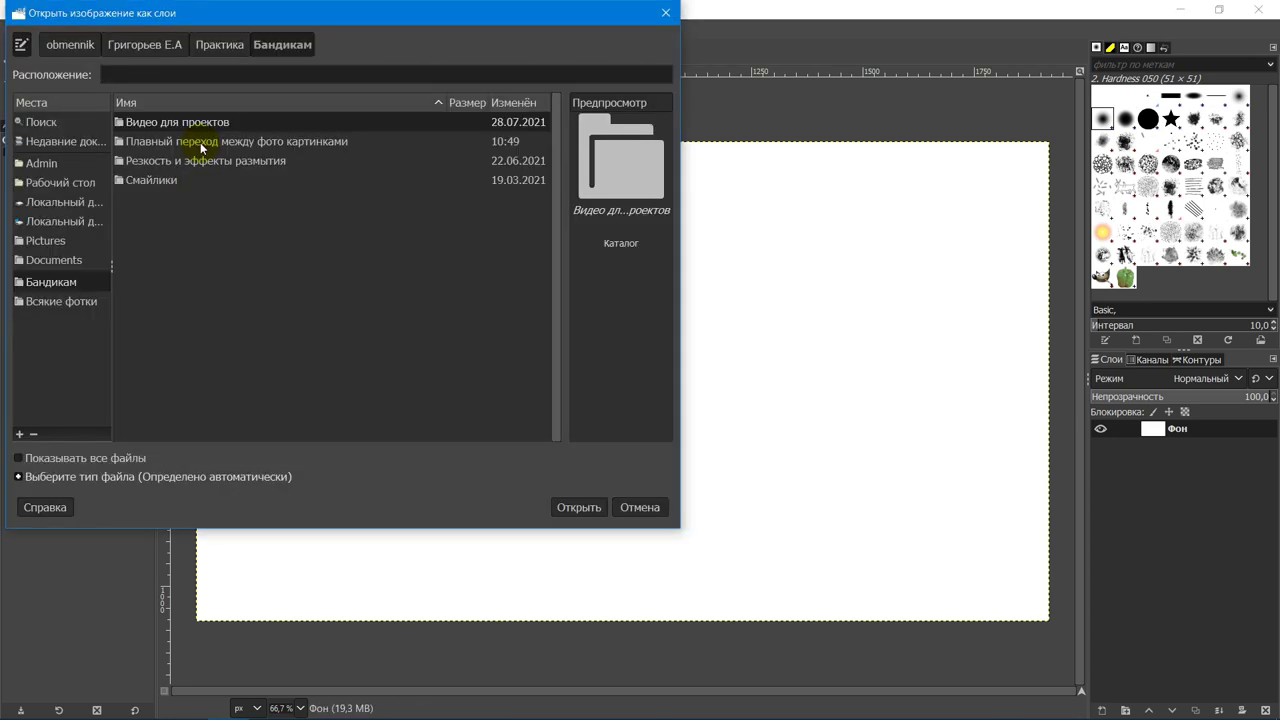
double_click(200, 143)
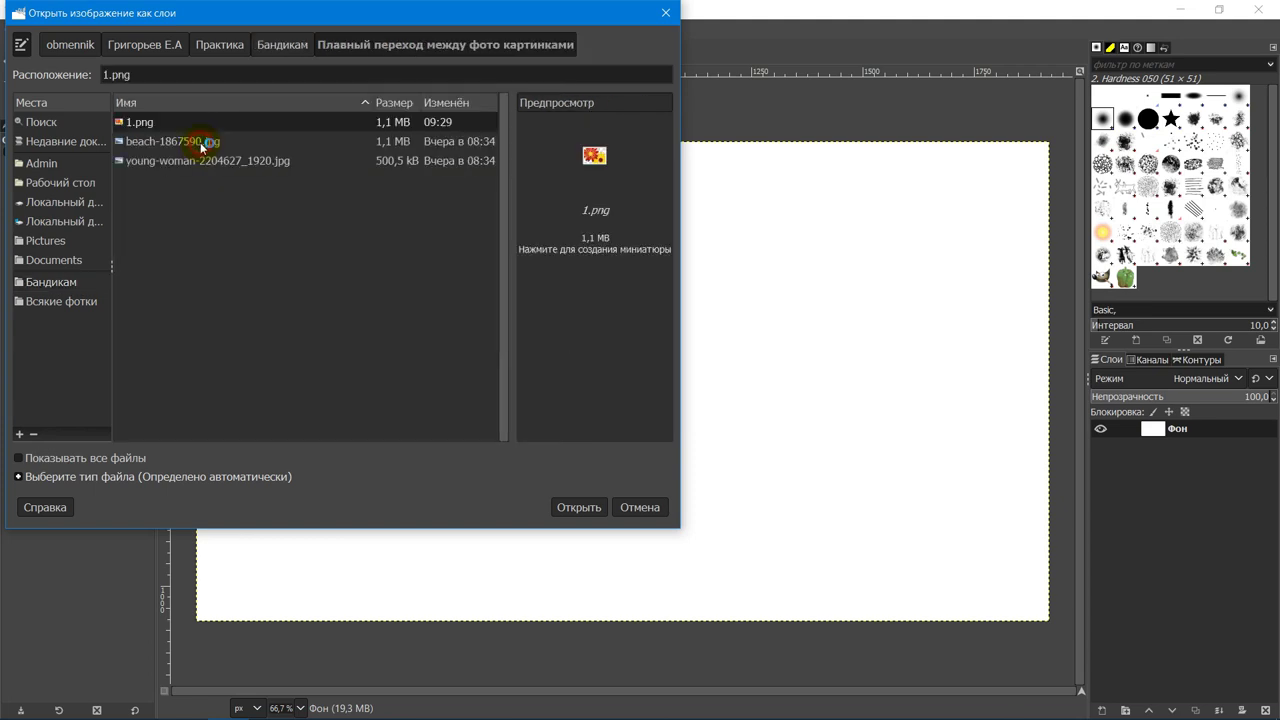
click(190, 145)
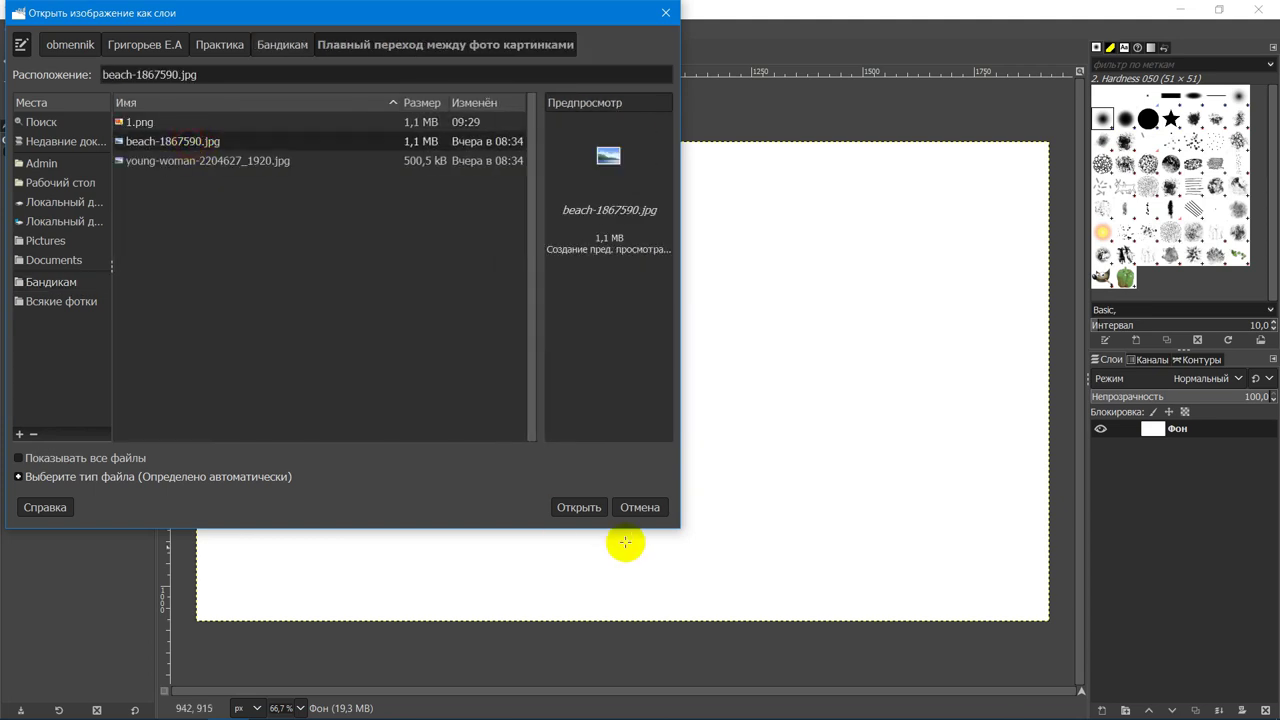
click(580, 508)
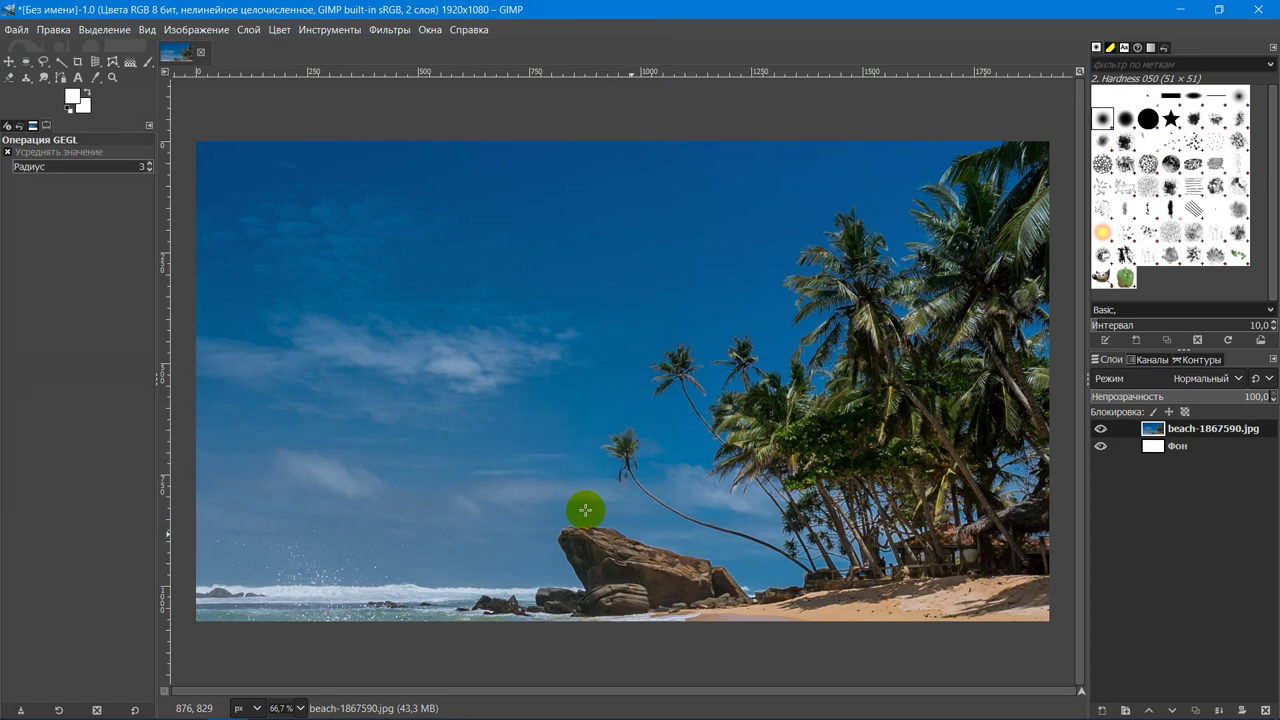
- Scale the beach layer proportionally to 1080 px high (2791 × 1080)
click(334, 31)
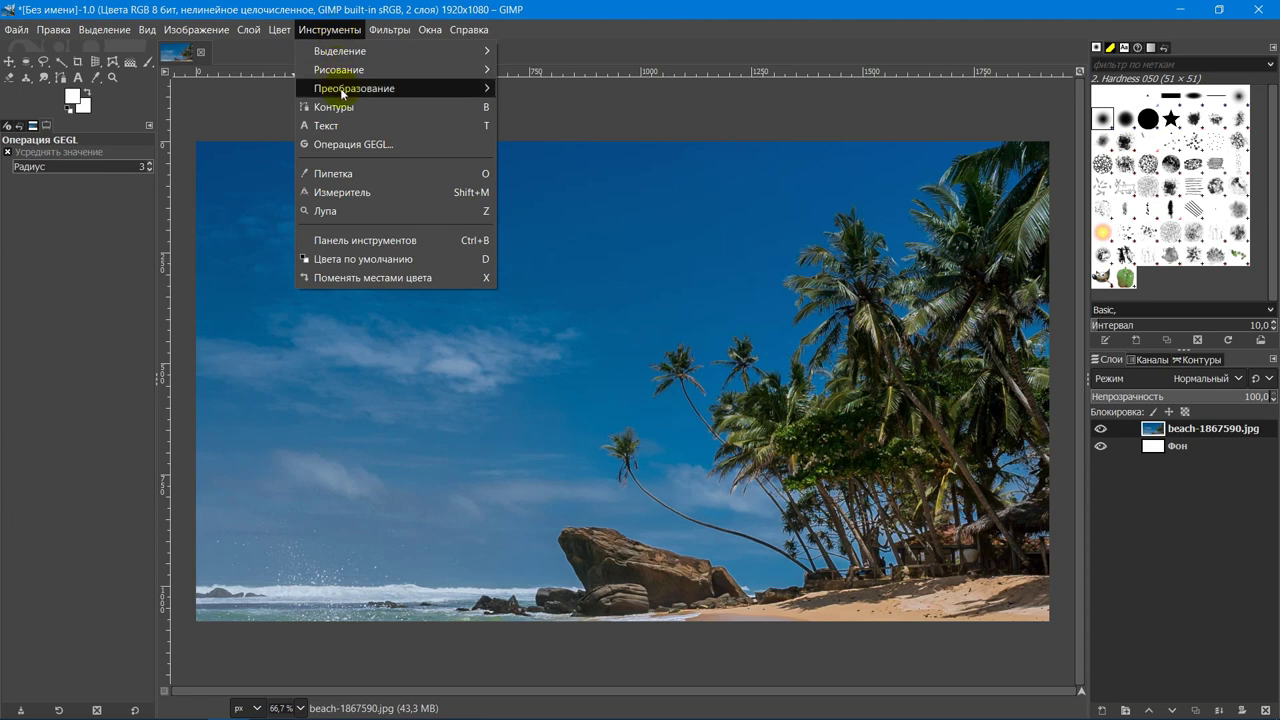
mouse_move(355, 88)
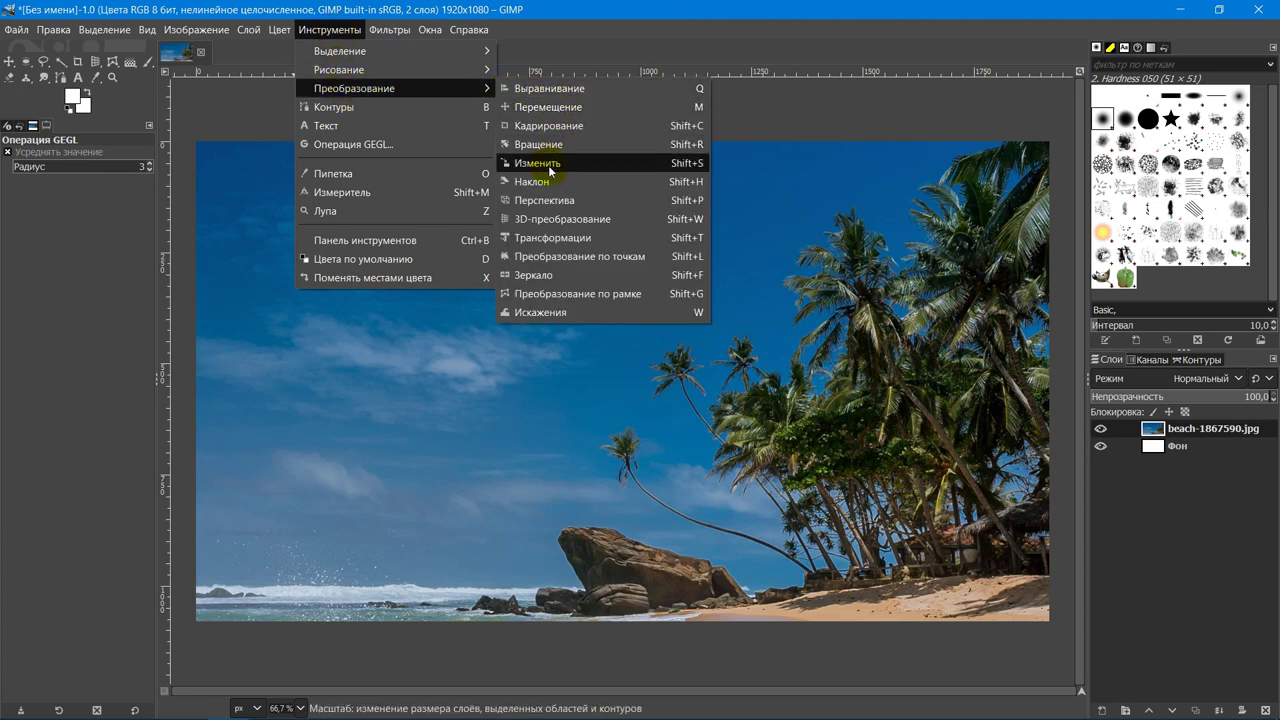
click(540, 163)
click(588, 378)
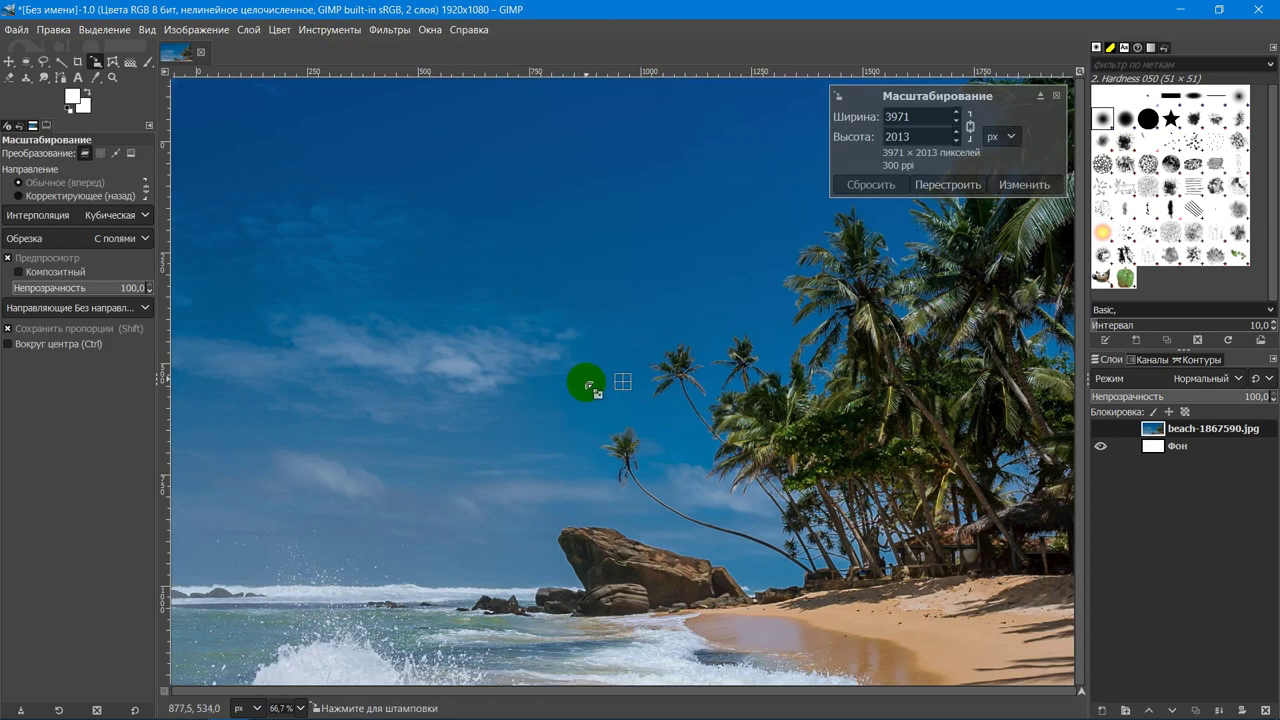
key(ctrl)
scroll(586, 384, down, 3)
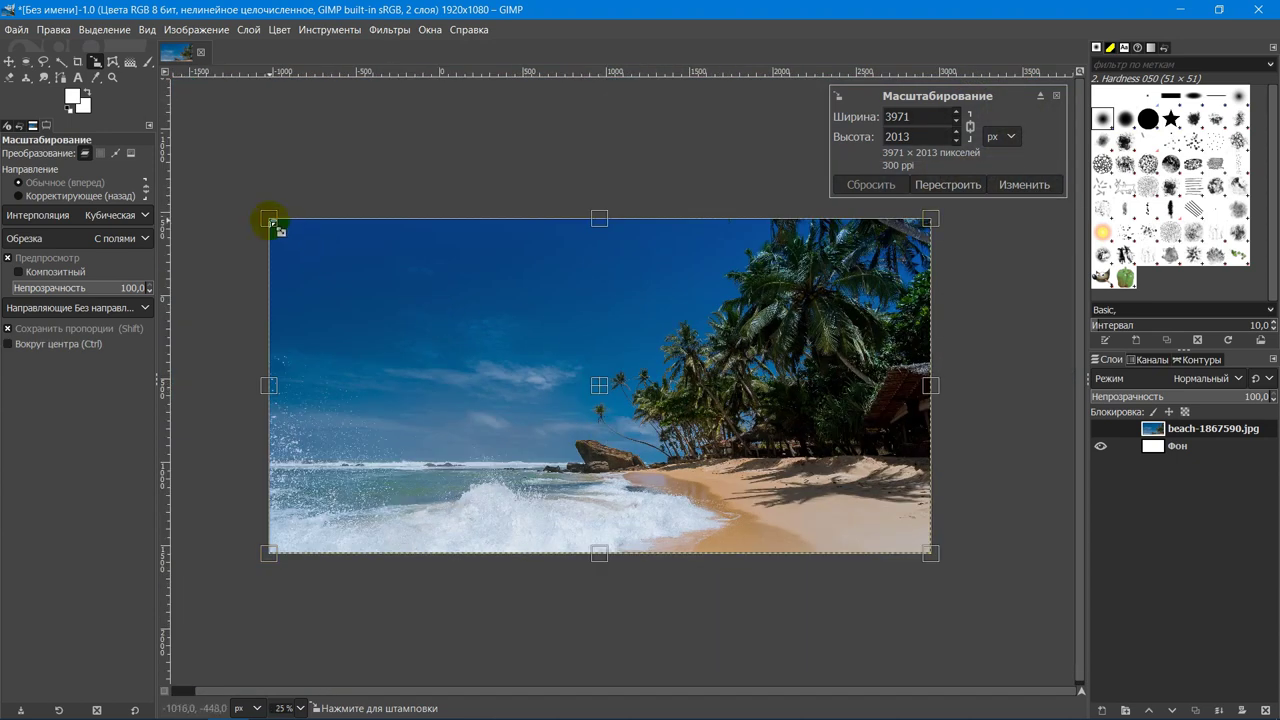
mouse_move(268, 219)
mouse_down()
mouse_move(487, 308)
mouse_move(466, 317)
mouse_up()
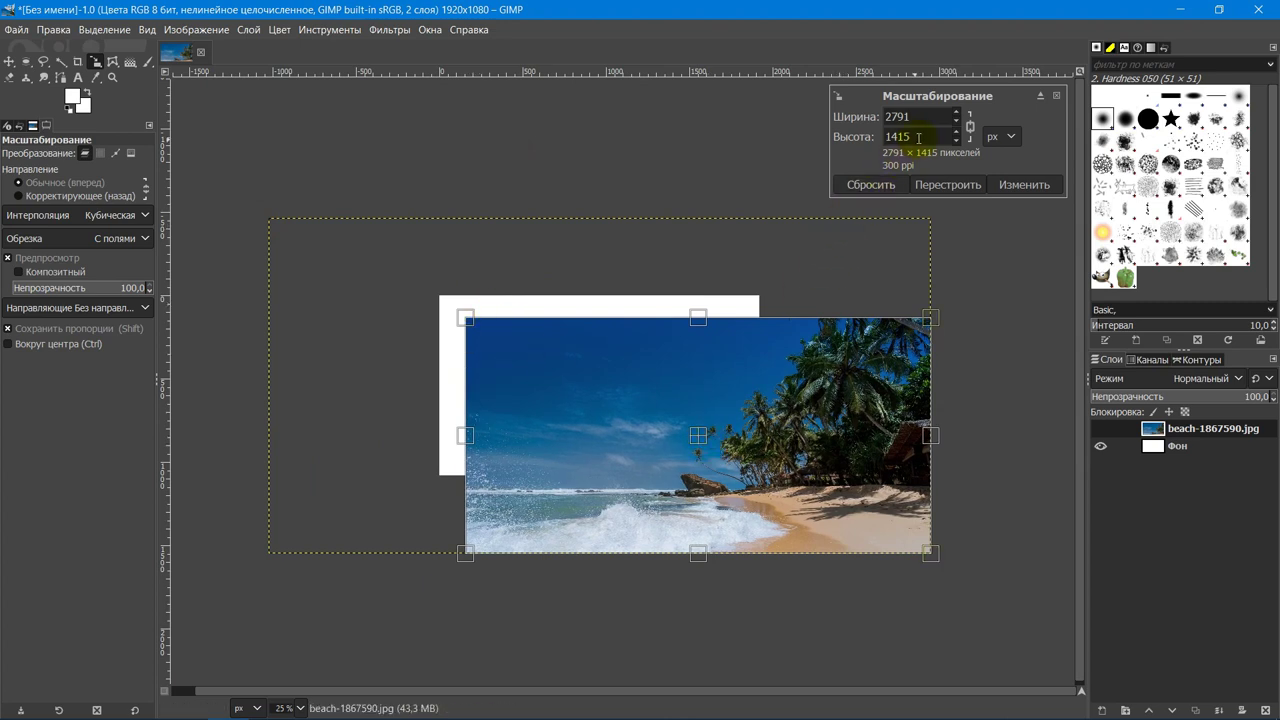
drag(920, 137, 879, 143)
text(1)
text(080)
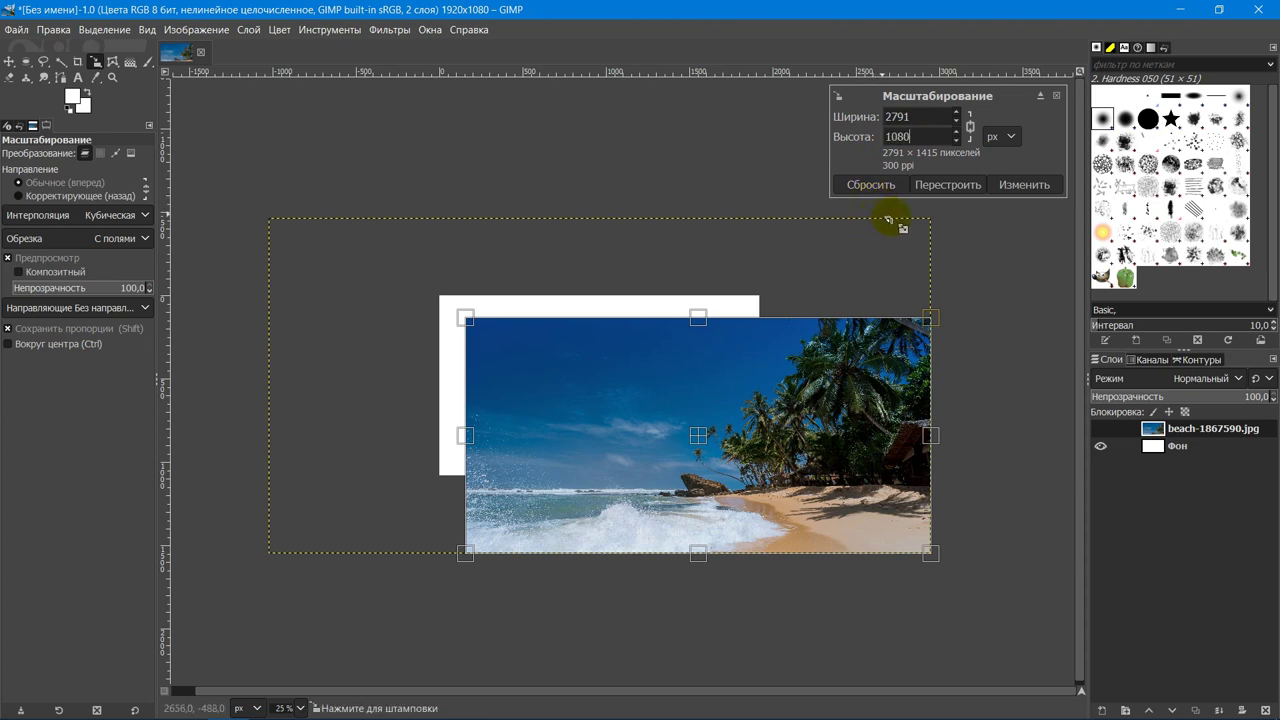
click(1012, 185)
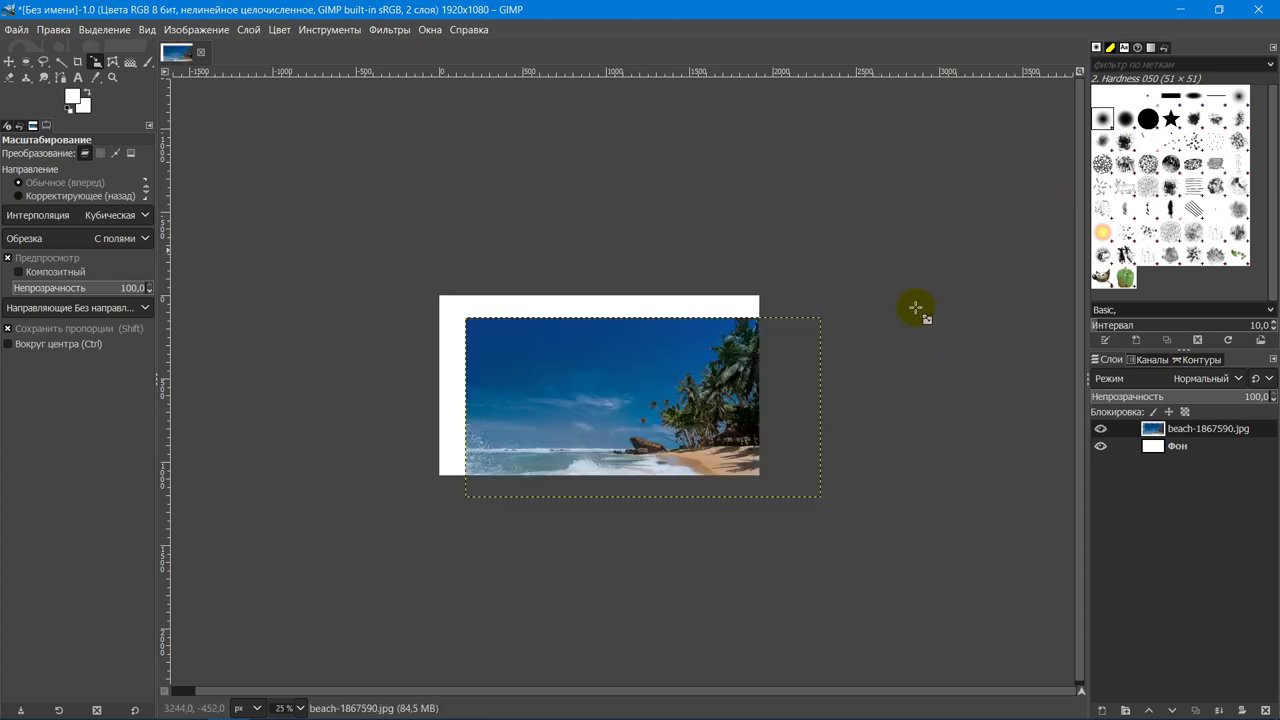
- Move the beach layer up so it sits flush with the canvas top
click(8, 61)
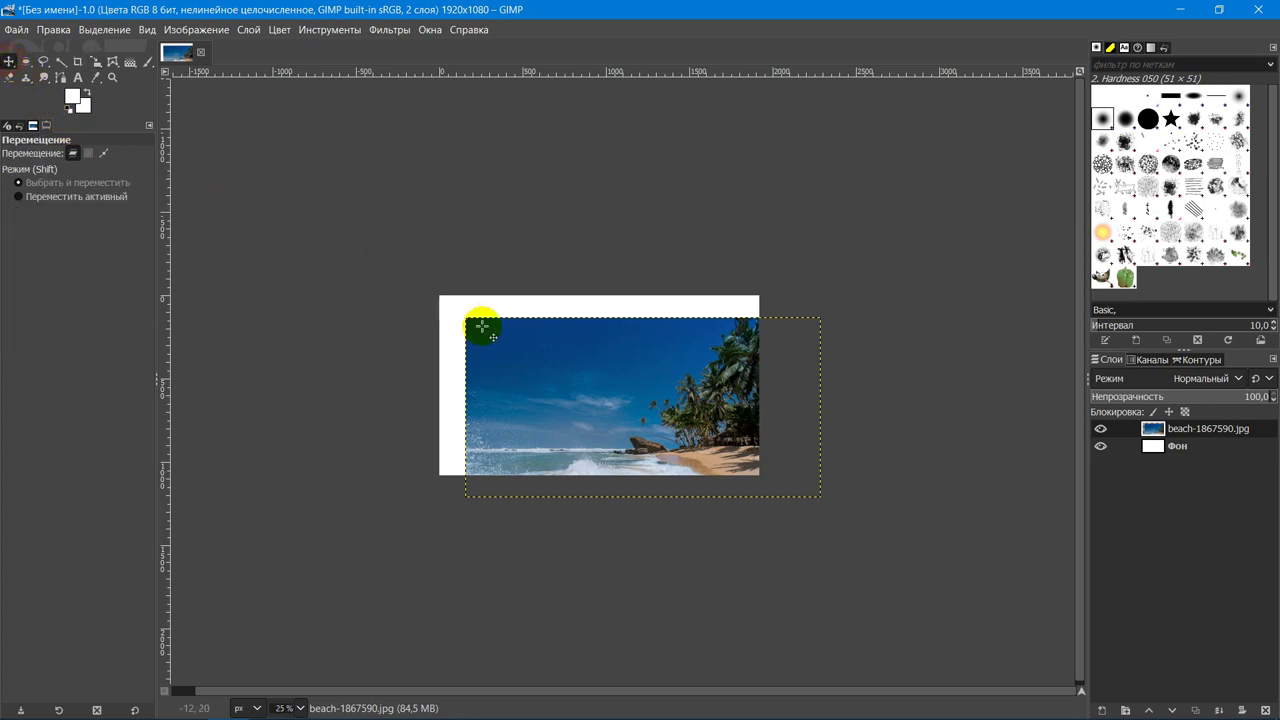
drag(602, 398, 604, 393)
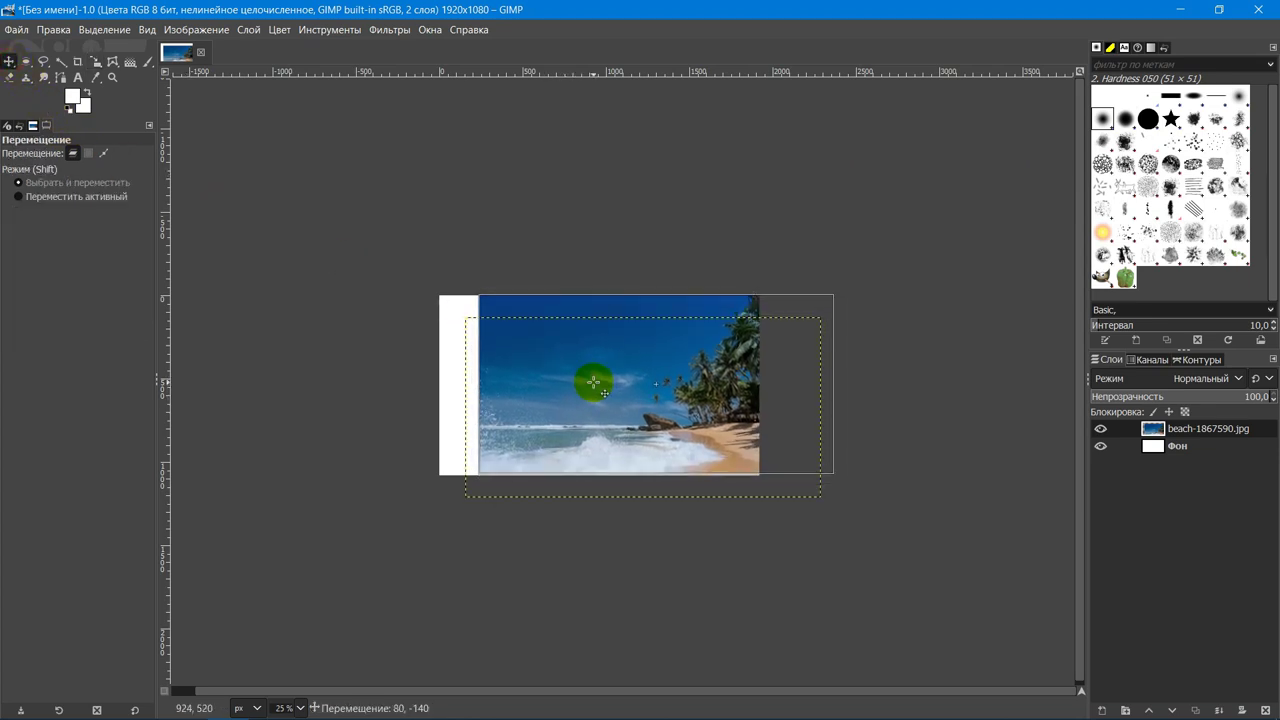
drag(594, 382, 591, 380)
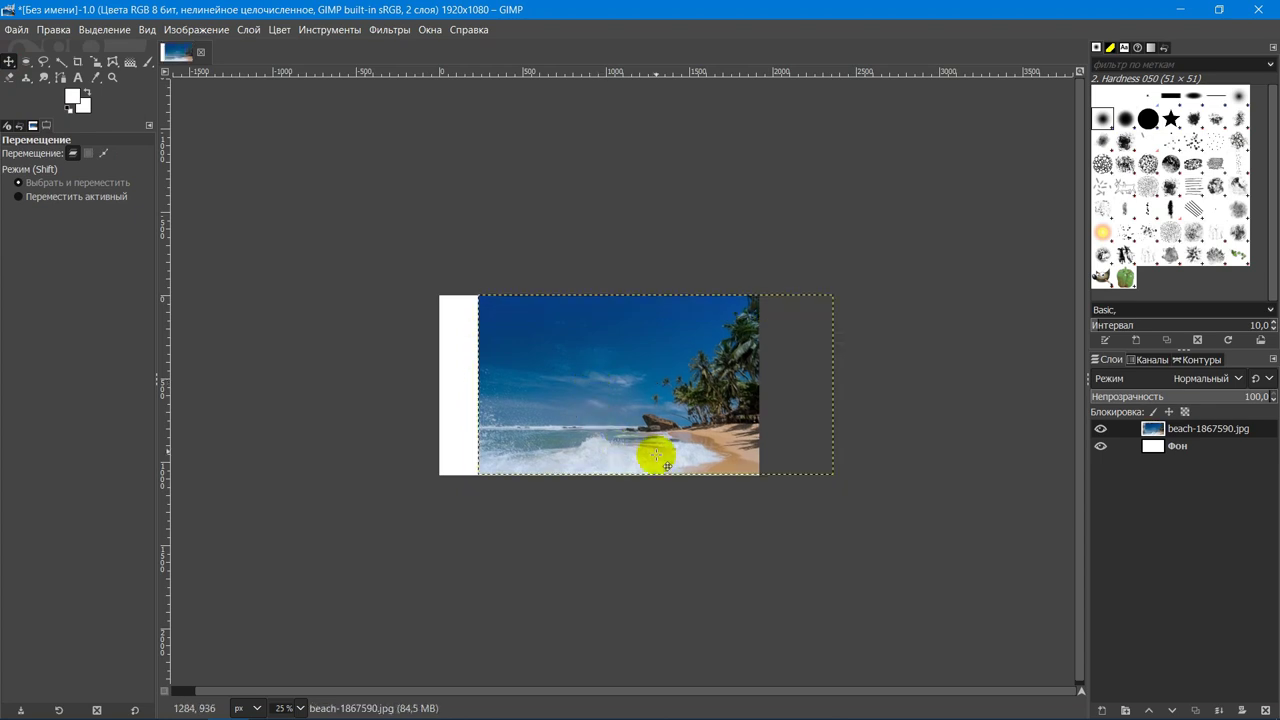
scroll(668, 438, up, 2)
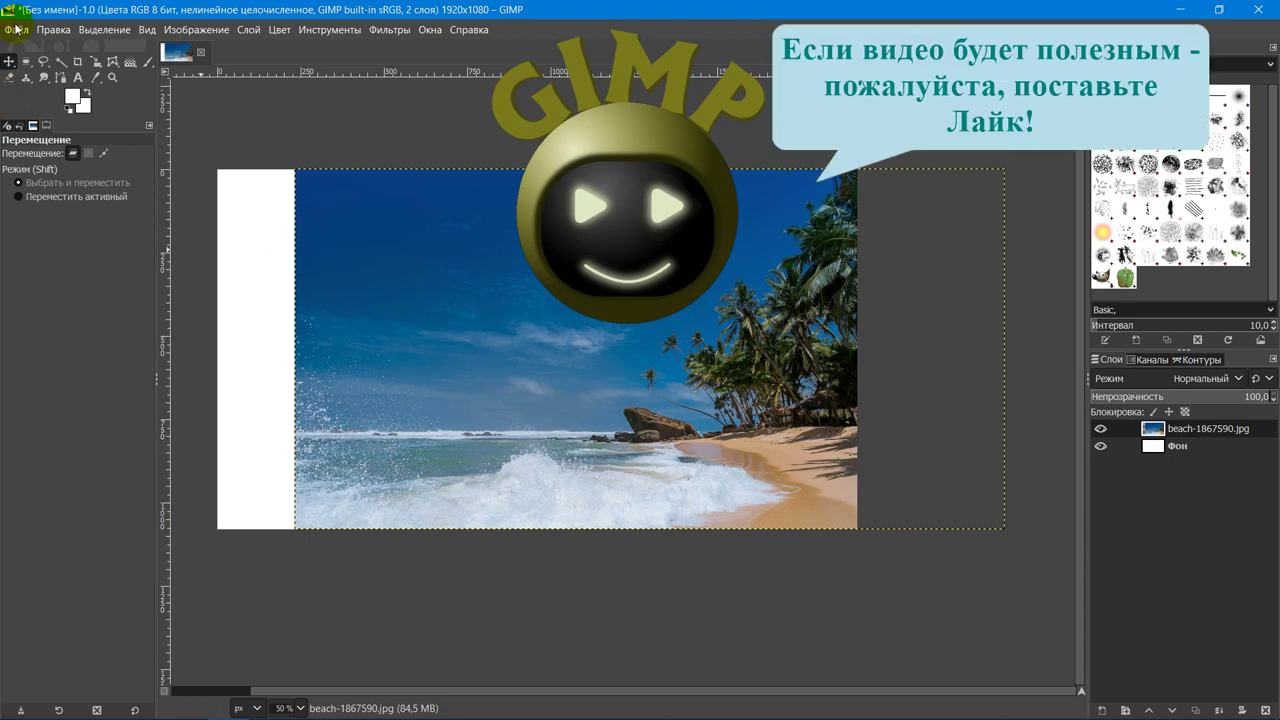
- Add young-woman-2204627_1920.jpg as the top layer
click(16, 28)
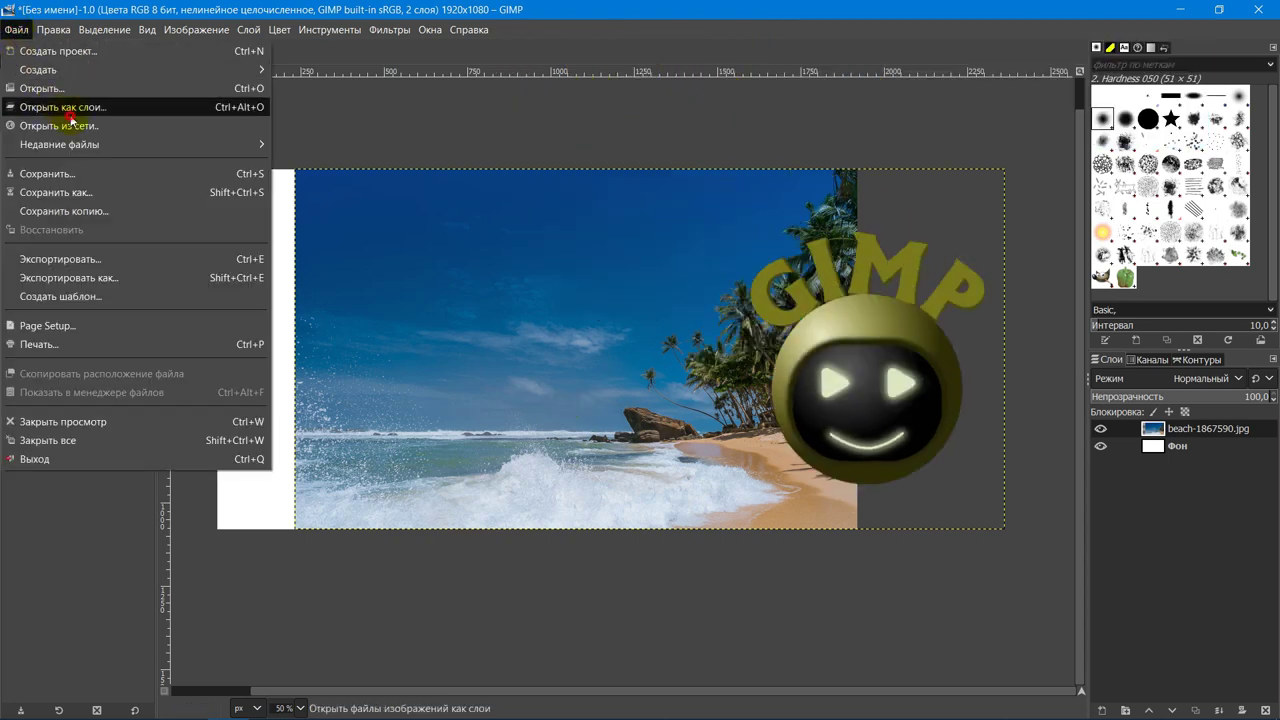
click(70, 110)
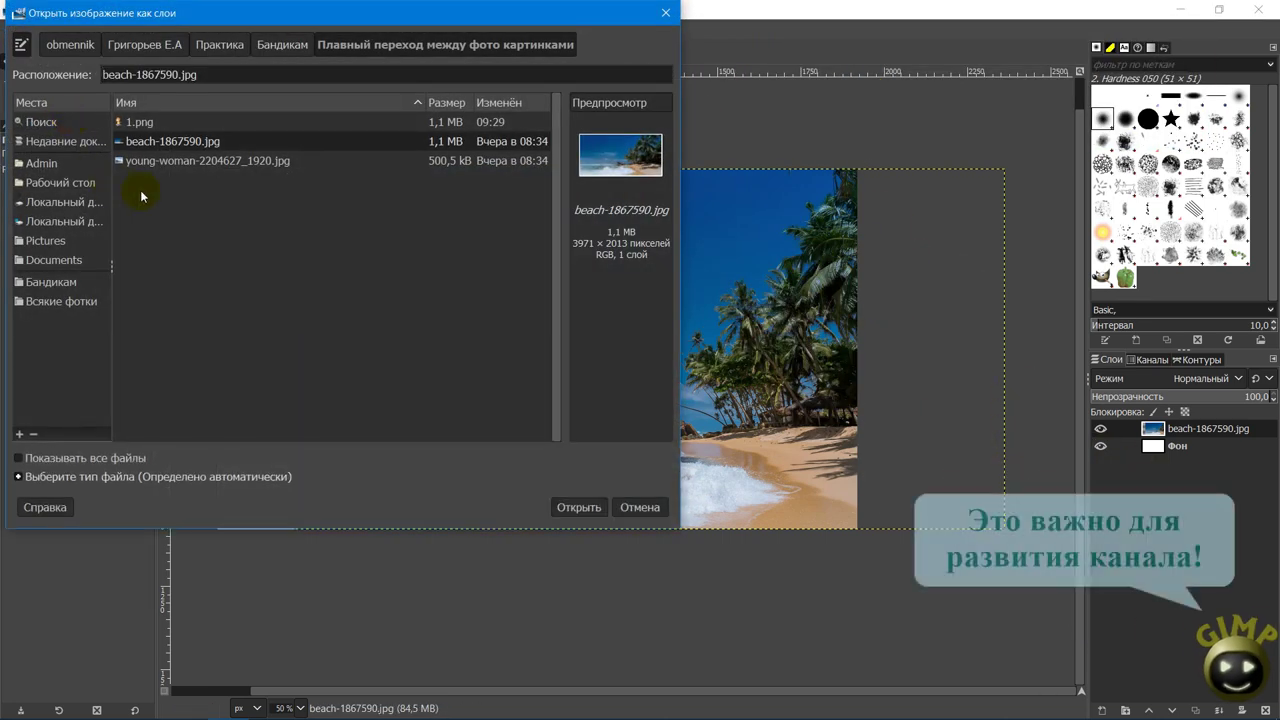
click(212, 162)
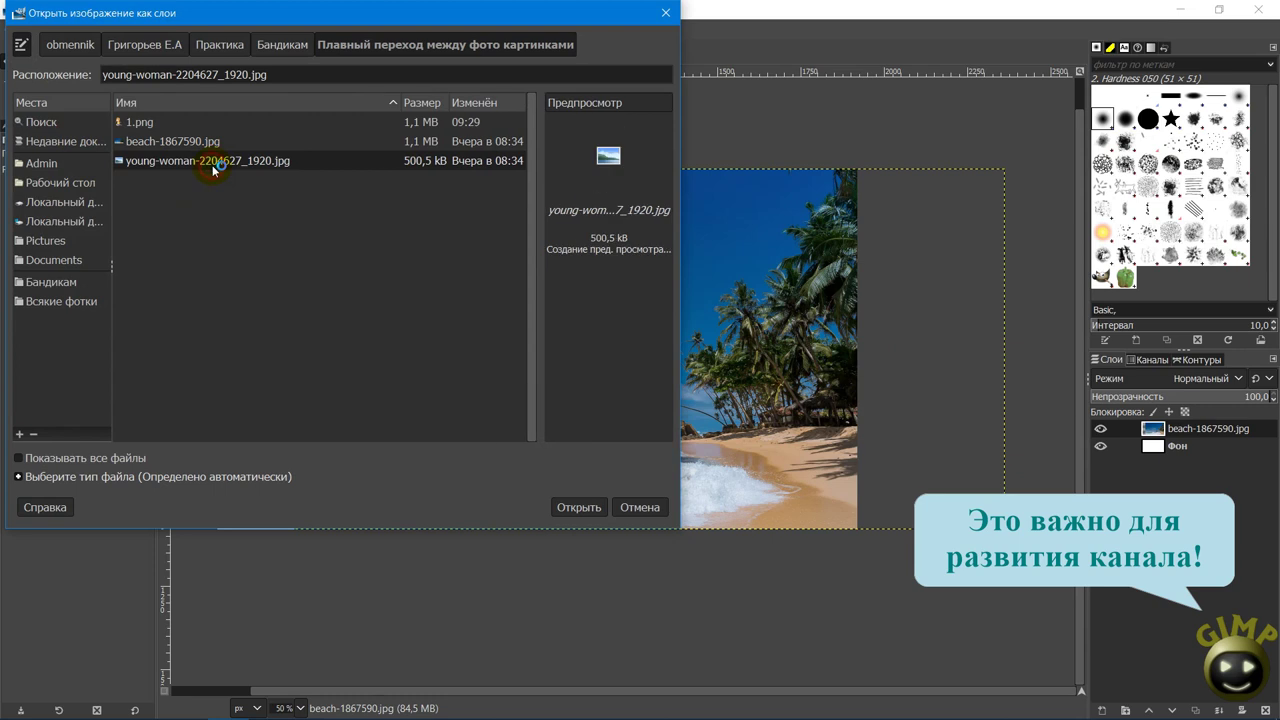
click(586, 509)
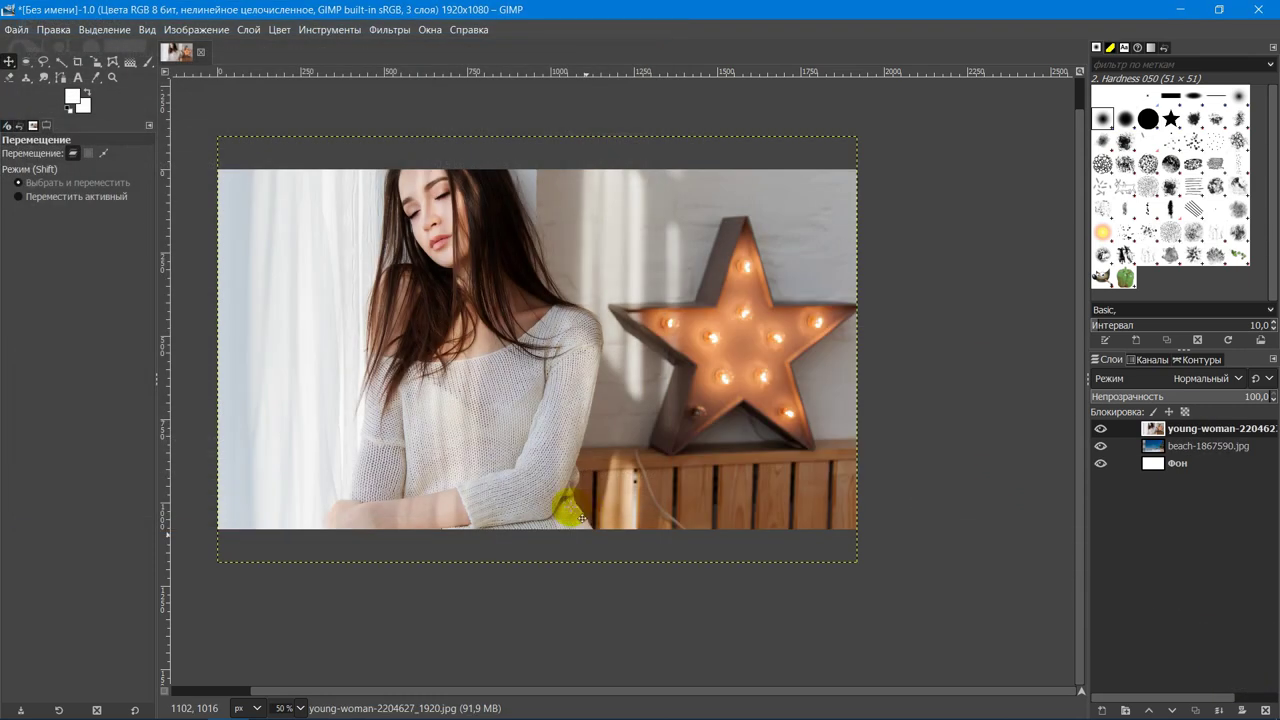
- Drag the woman photo layer flush with the canvas top edge
click(476, 320)
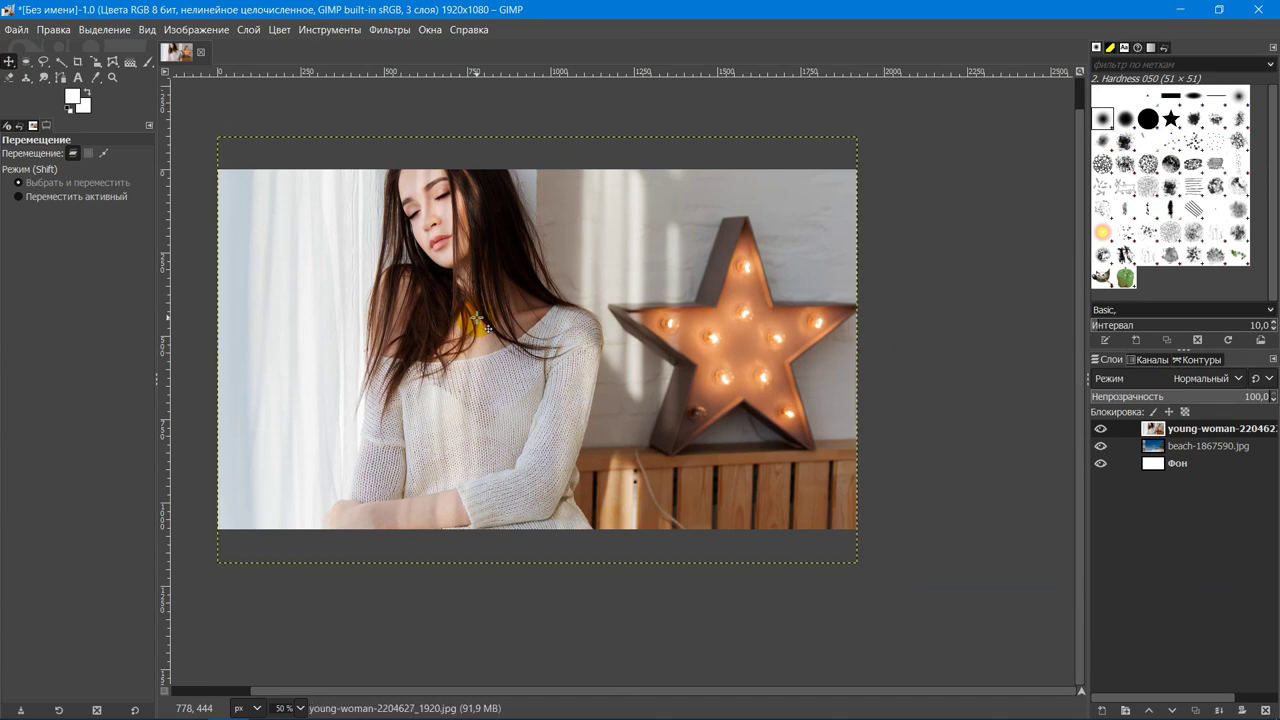
drag(477, 317, 478, 344)
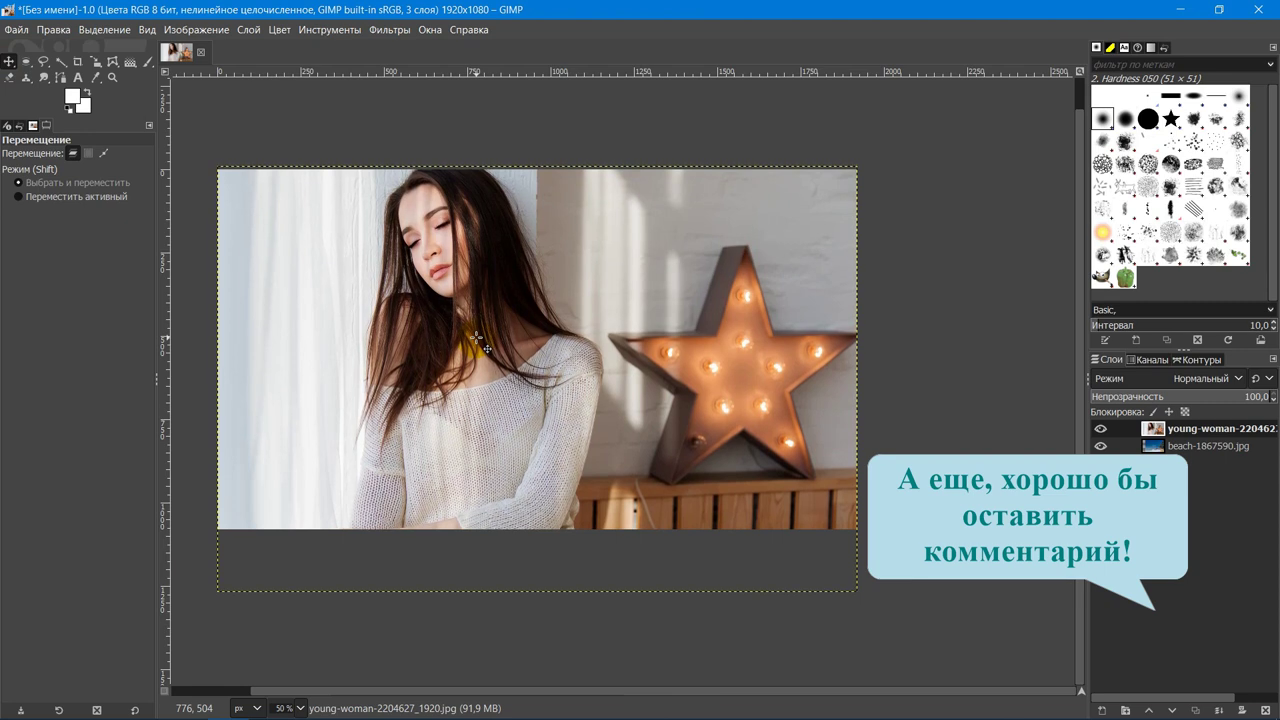
drag(478, 341, 481, 344)
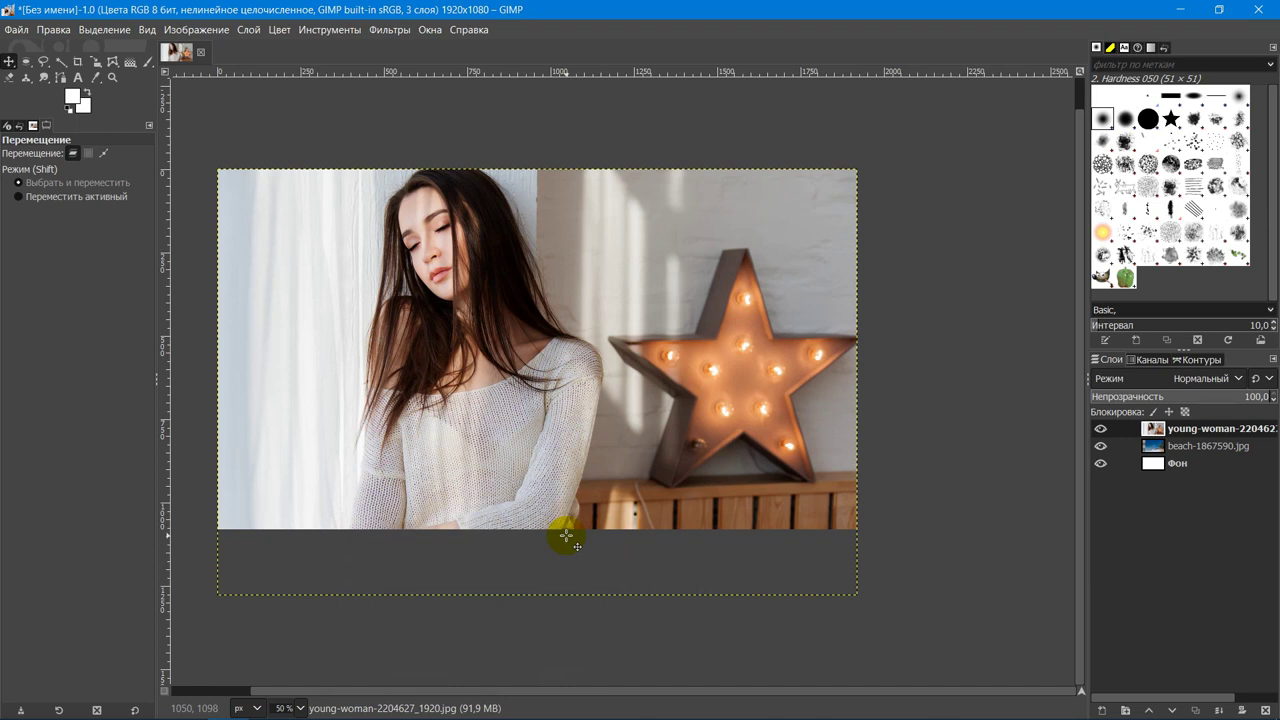
click(1101, 429)
click(1101, 429)
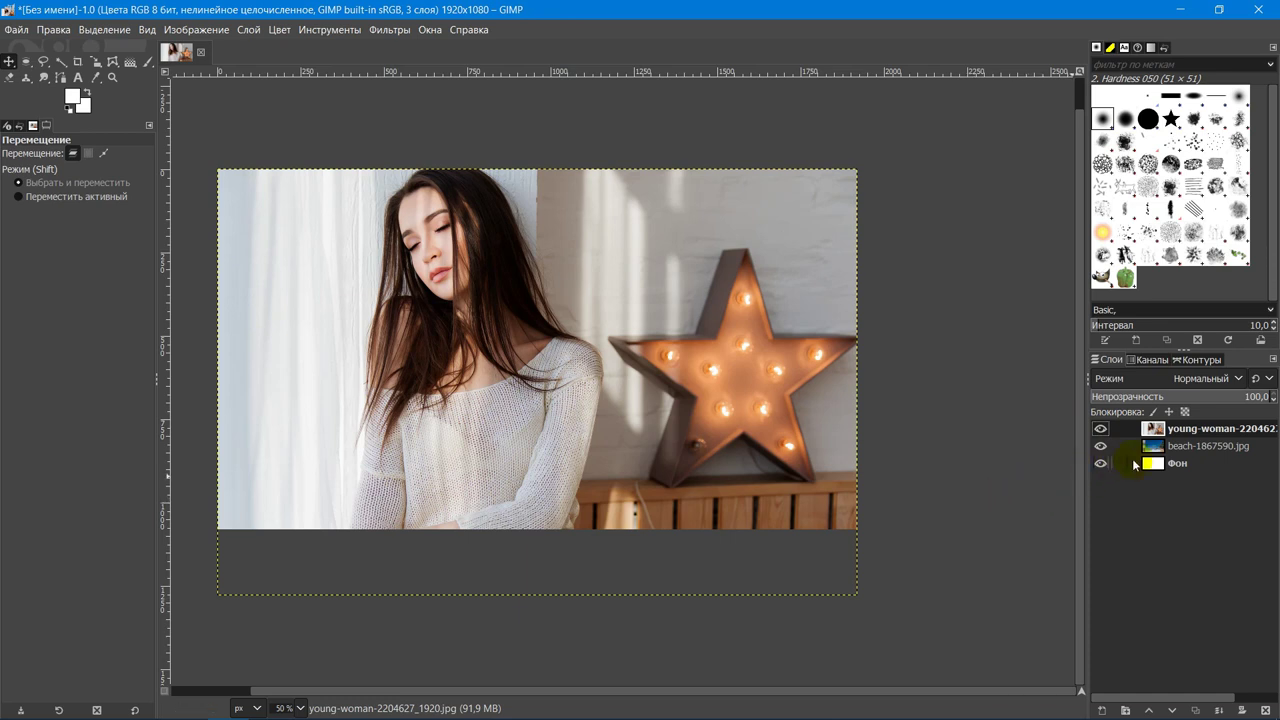
- Add an alpha channel to the woman layer; give the eraser the 2. Hardness 025 brush, size 1500
right_click(1183, 430)
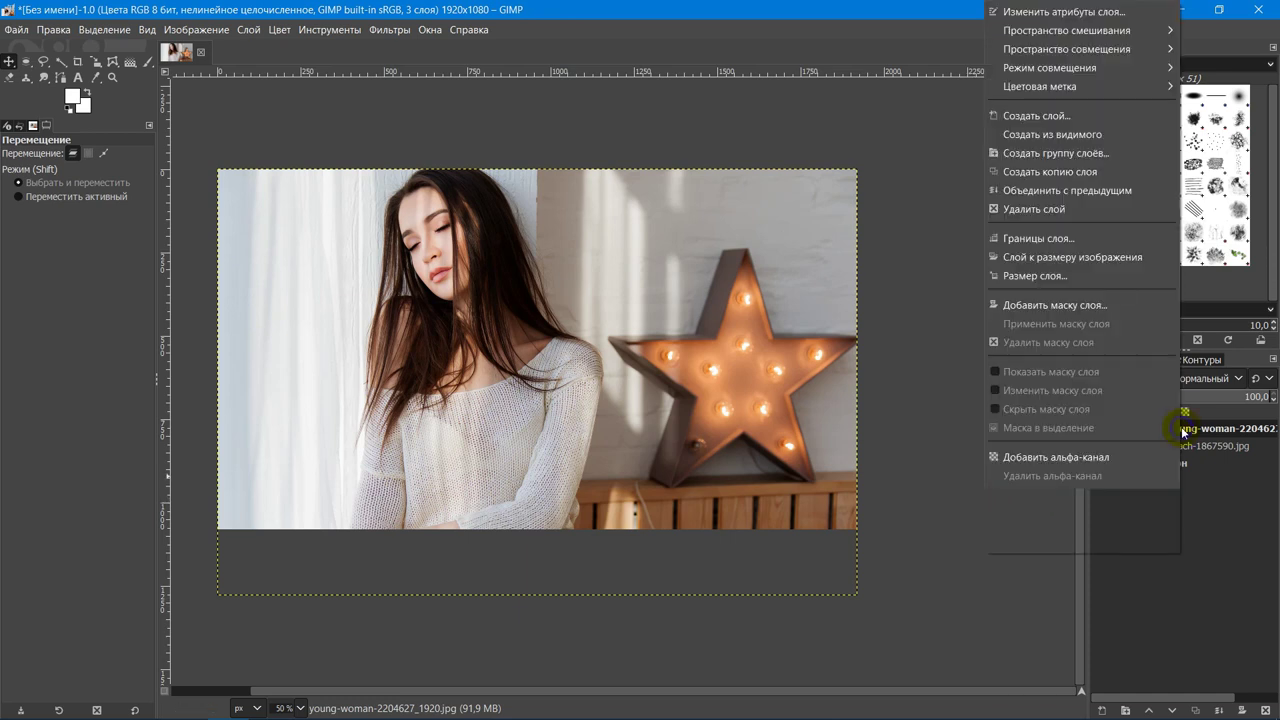
click(1095, 456)
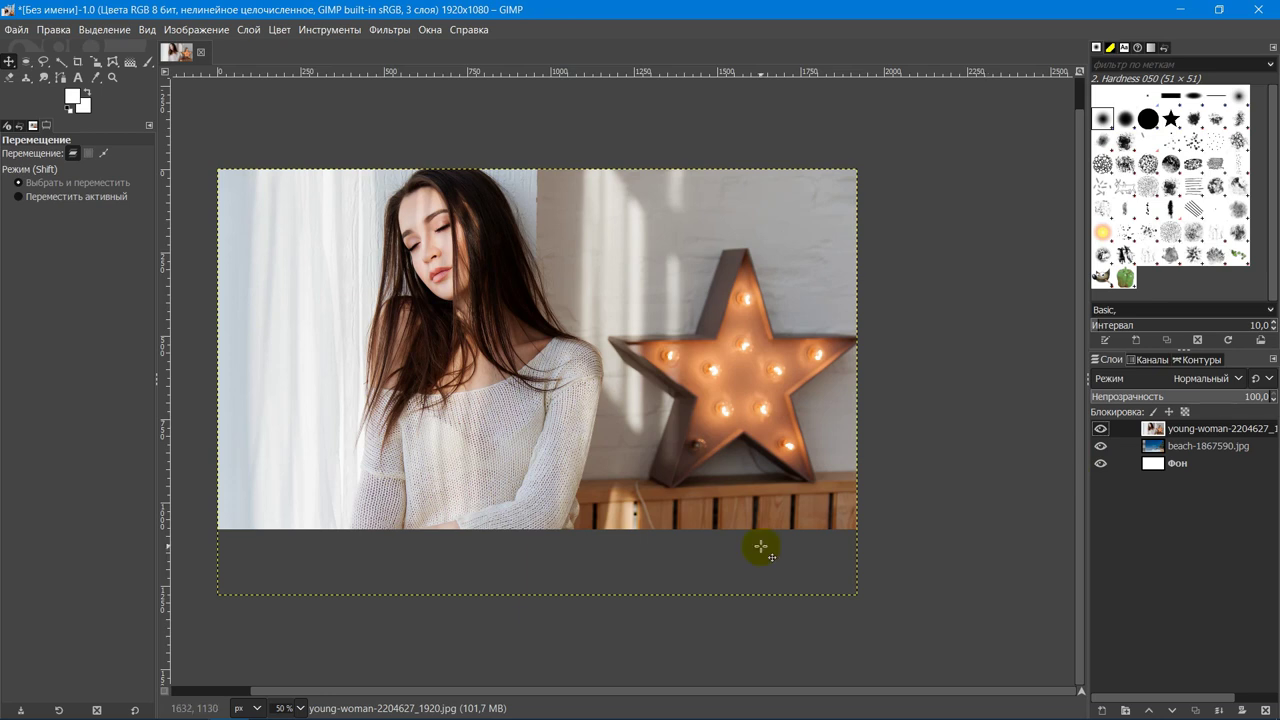
click(11, 80)
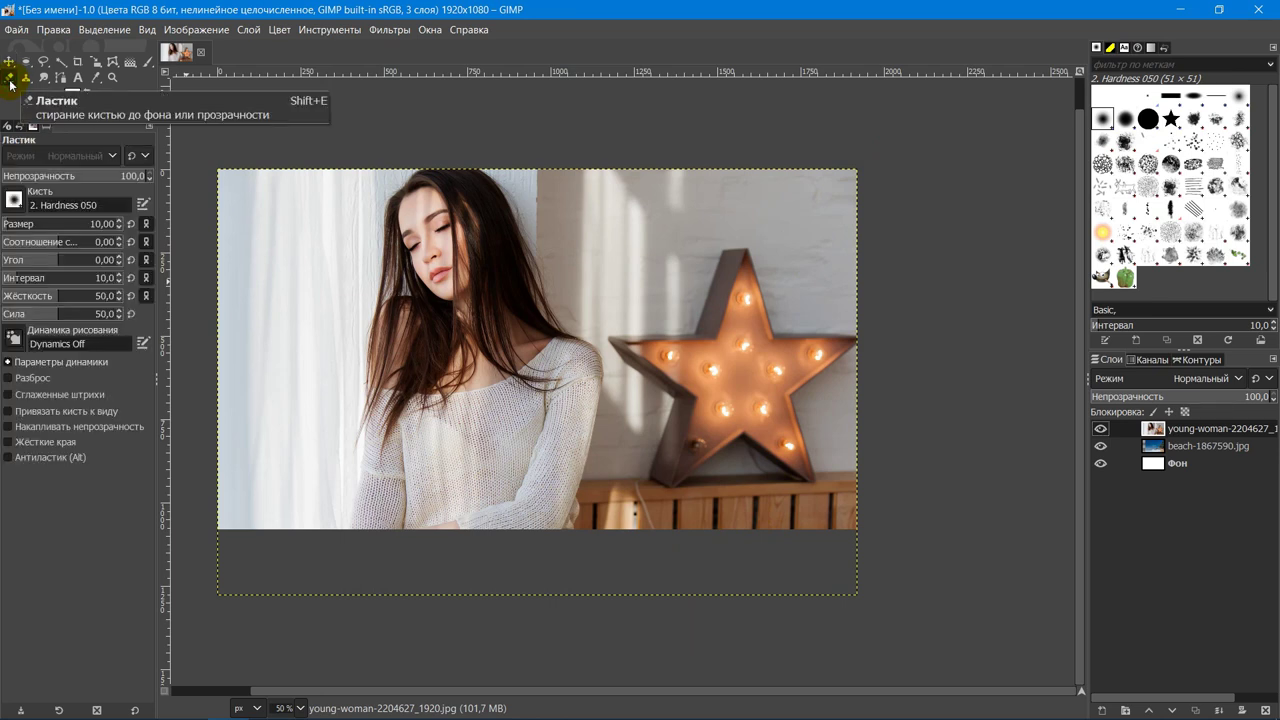
click(13, 199)
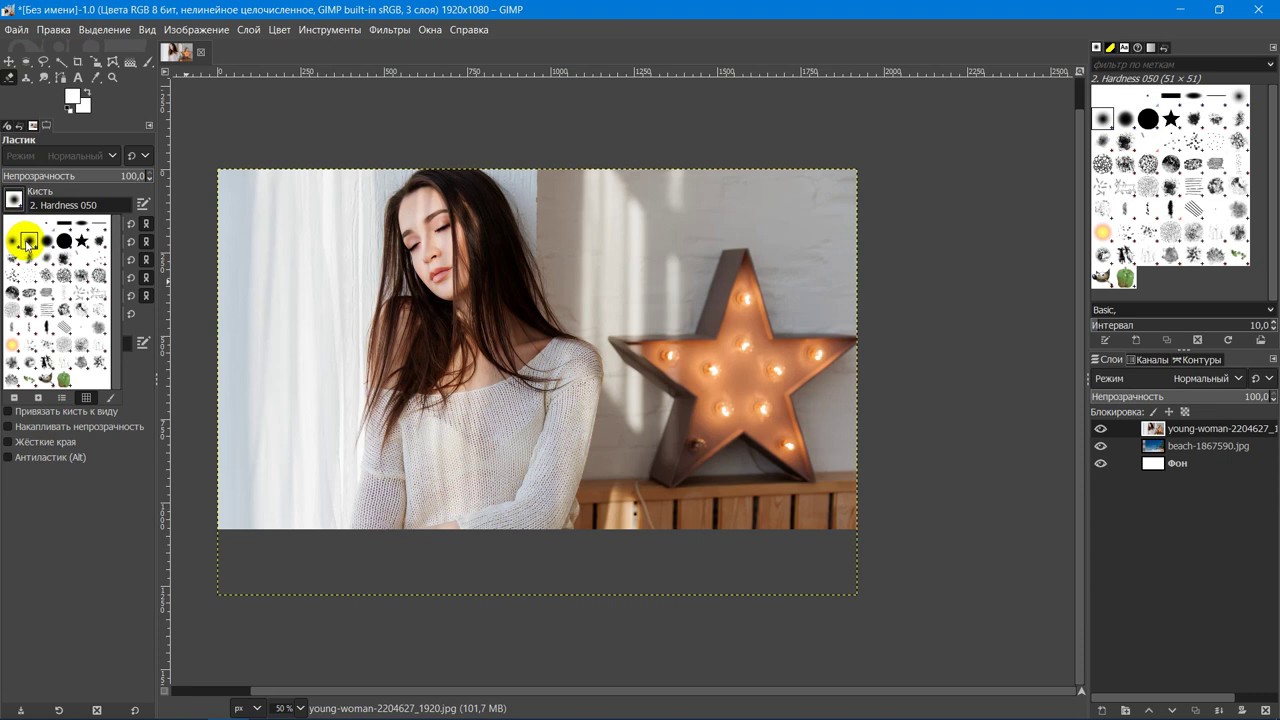
click(16, 240)
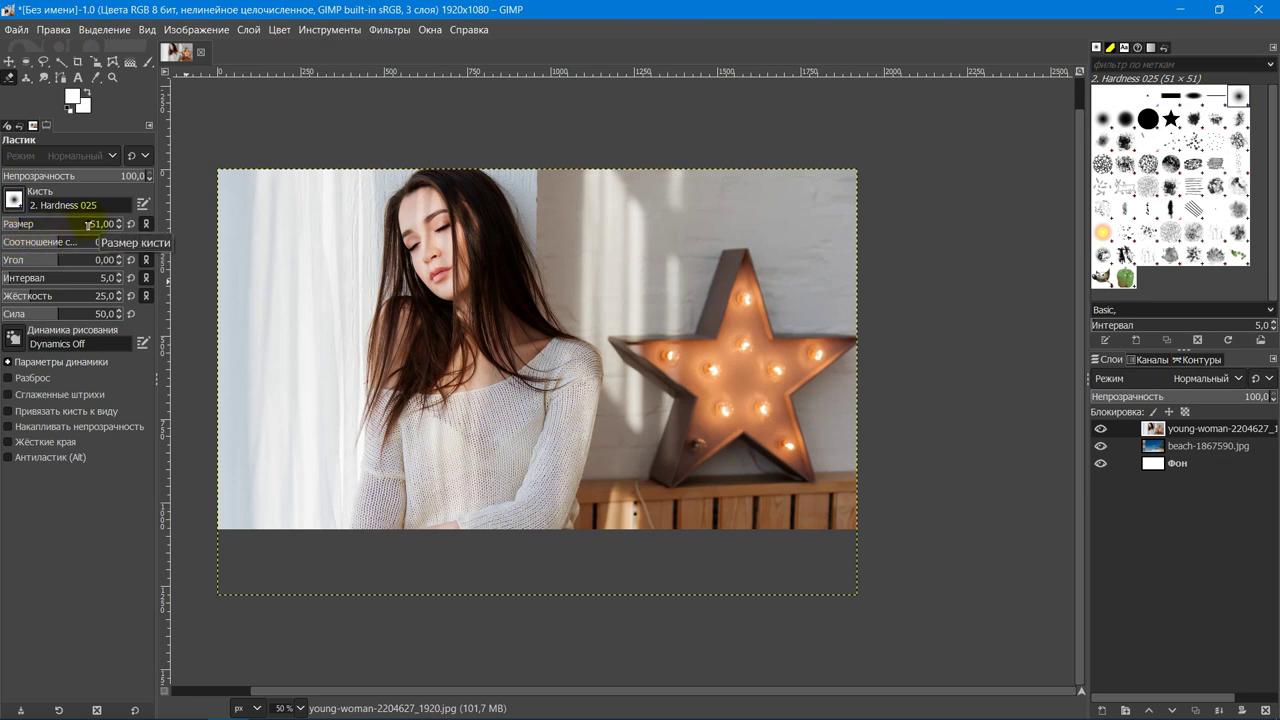
click(86, 221)
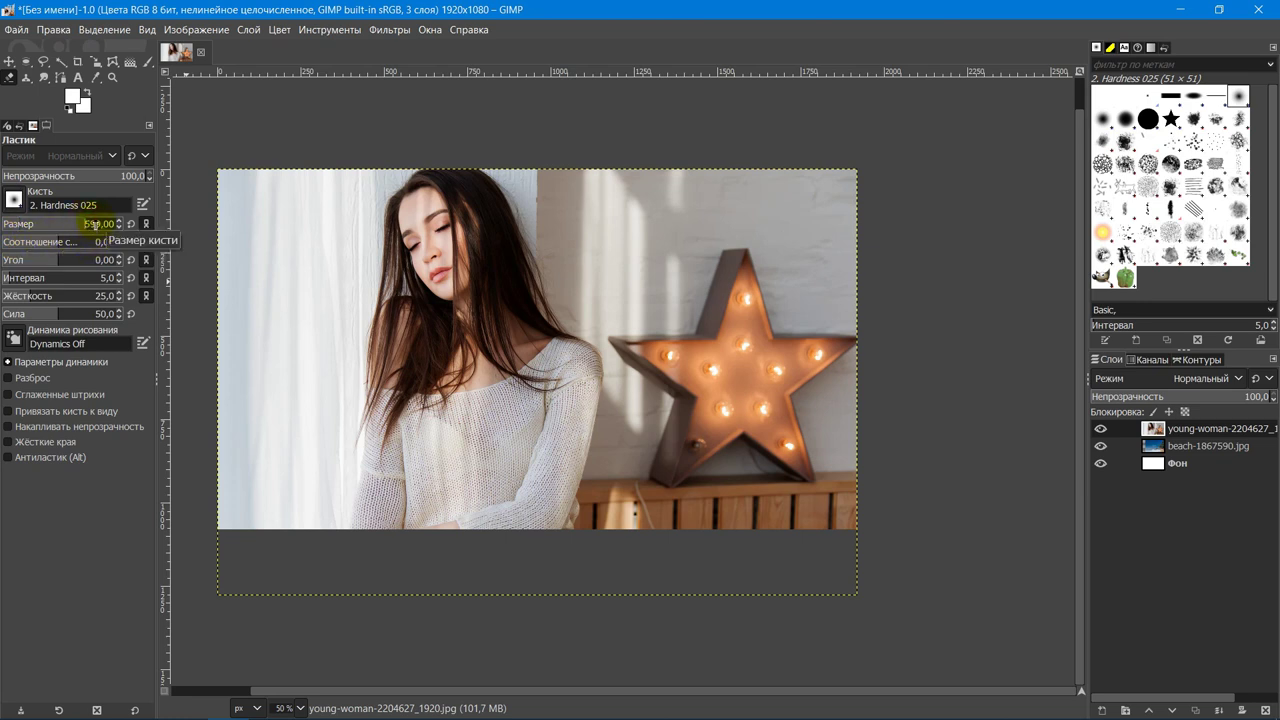
text(1)
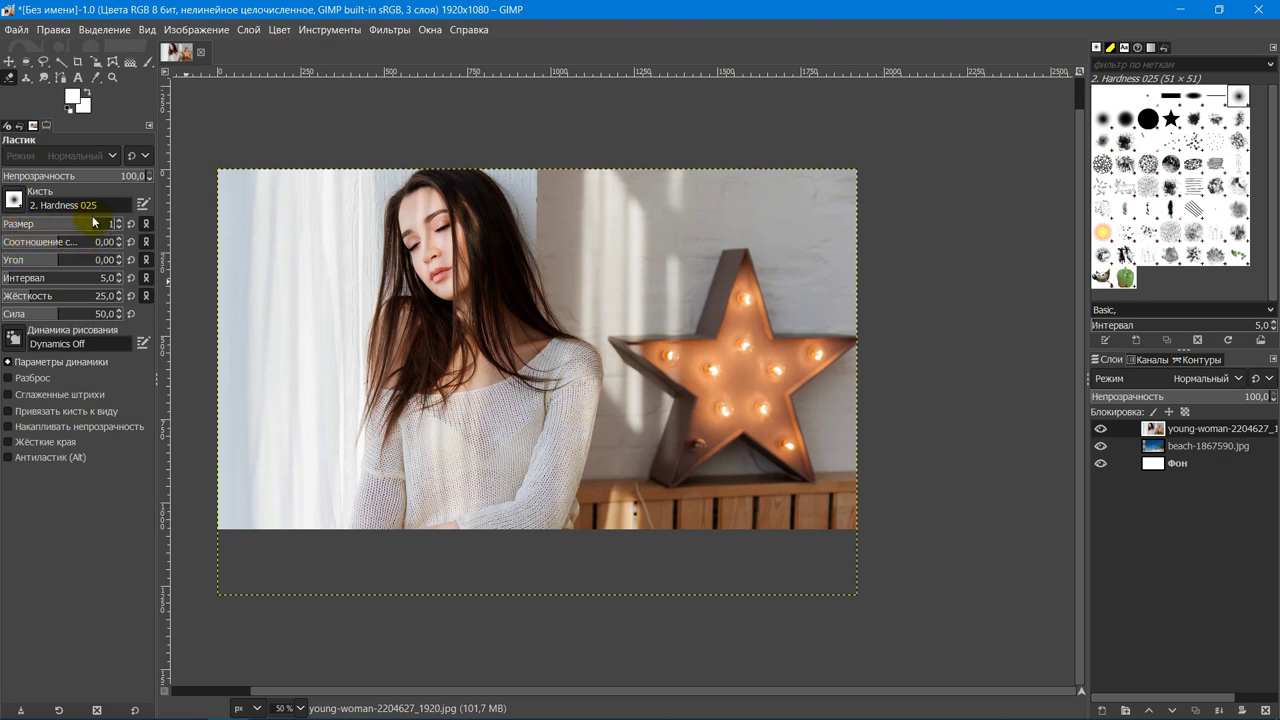
text(500)
key(Return)
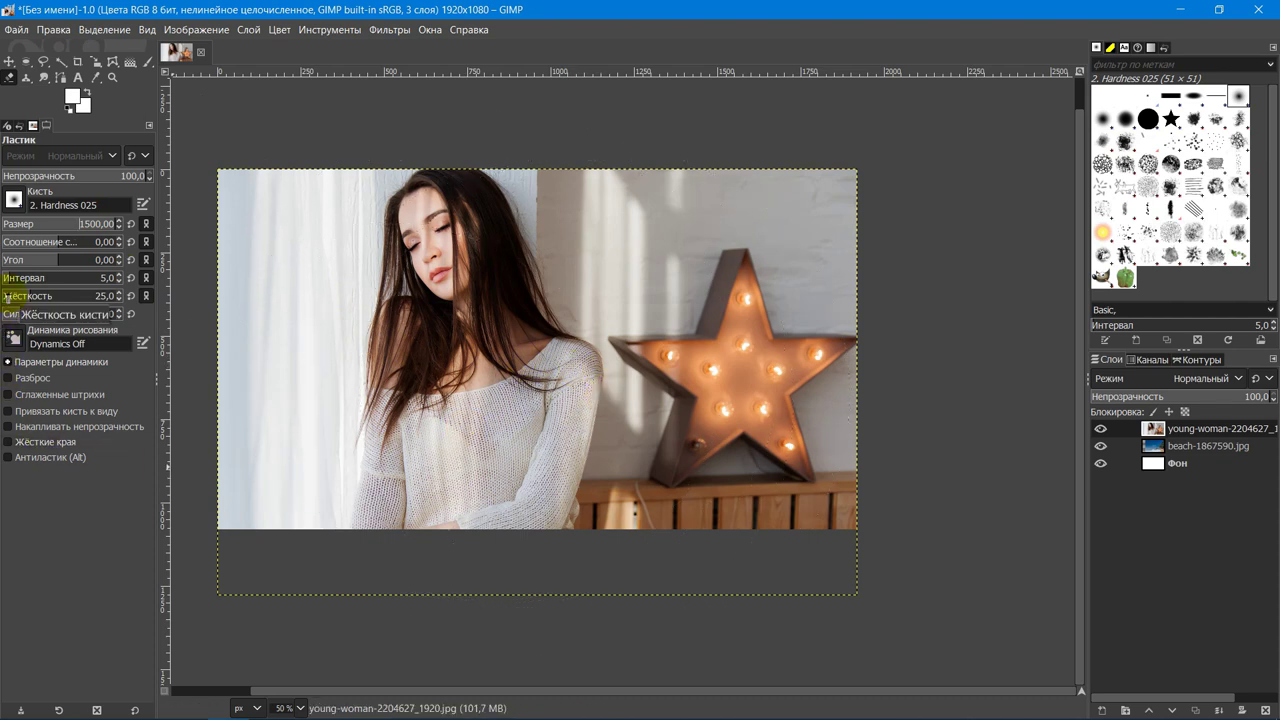
- With eraser hardness 5, erase the woman photo's right half to reveal the beach palms and sky
click(7, 297)
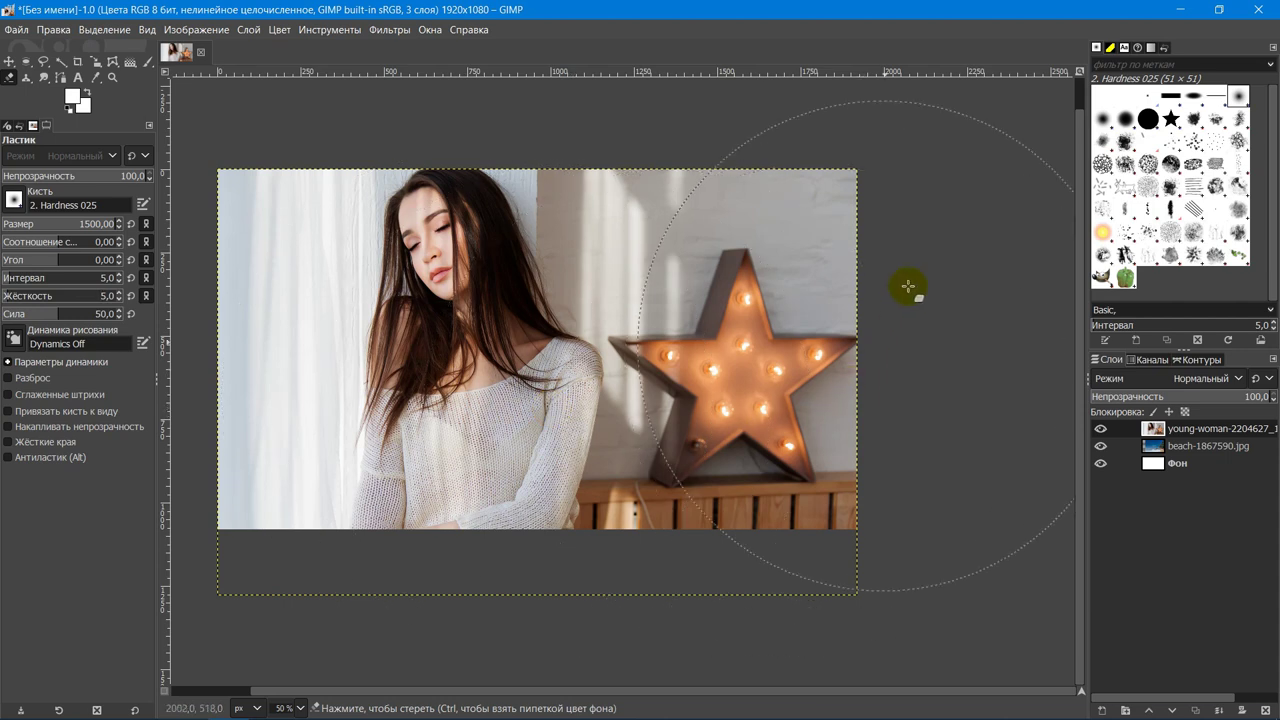
drag(903, 214, 855, 593)
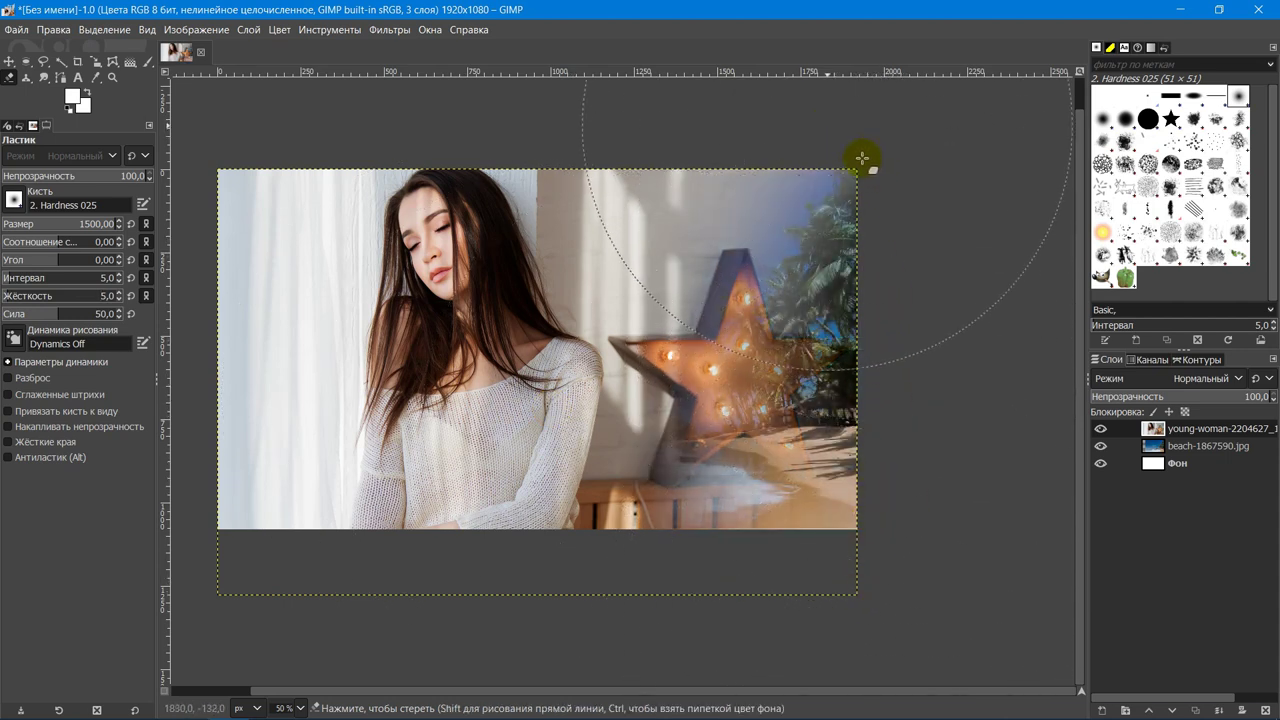
mouse_move(900, 234)
mouse_down()
mouse_move(875, 327)
mouse_move(634, 529)
mouse_move(626, 557)
mouse_up()
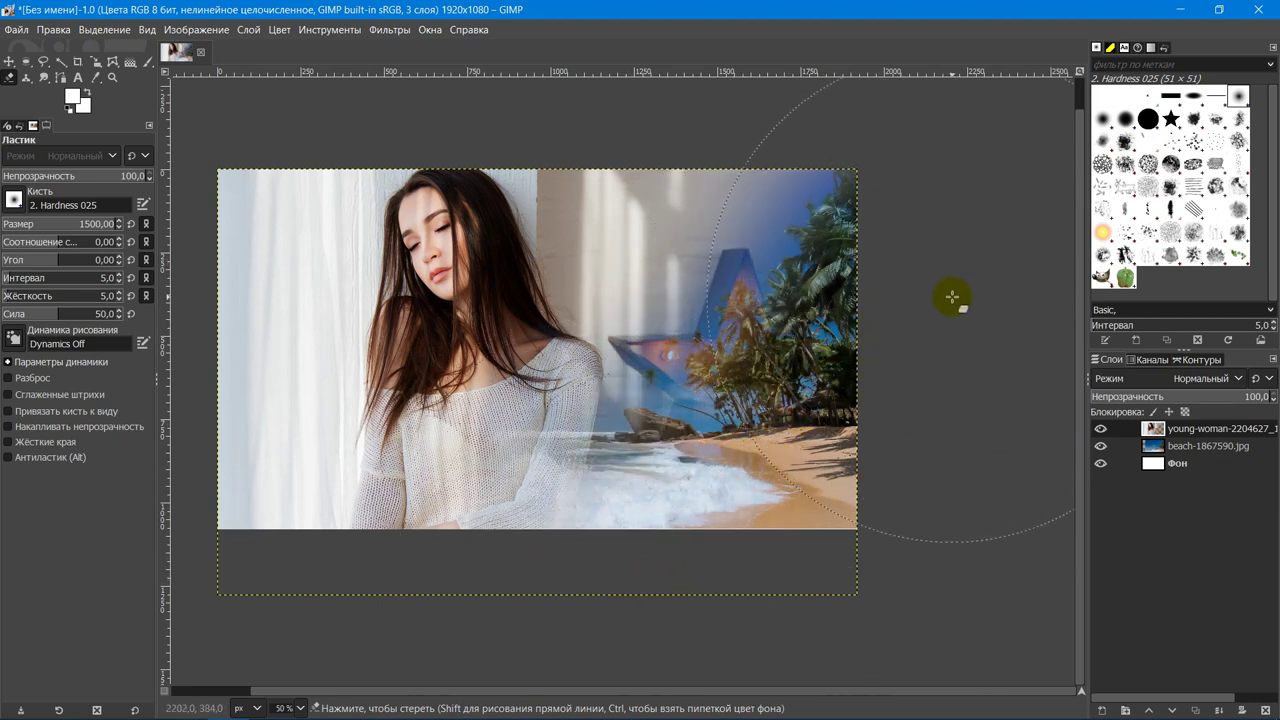
mouse_move(849, 167)
mouse_down()
mouse_move(748, 293)
mouse_move(743, 466)
mouse_move(749, 200)
mouse_move(701, 203)
mouse_move(663, 363)
mouse_move(583, 589)
mouse_up()
drag(708, 388, 769, 197)
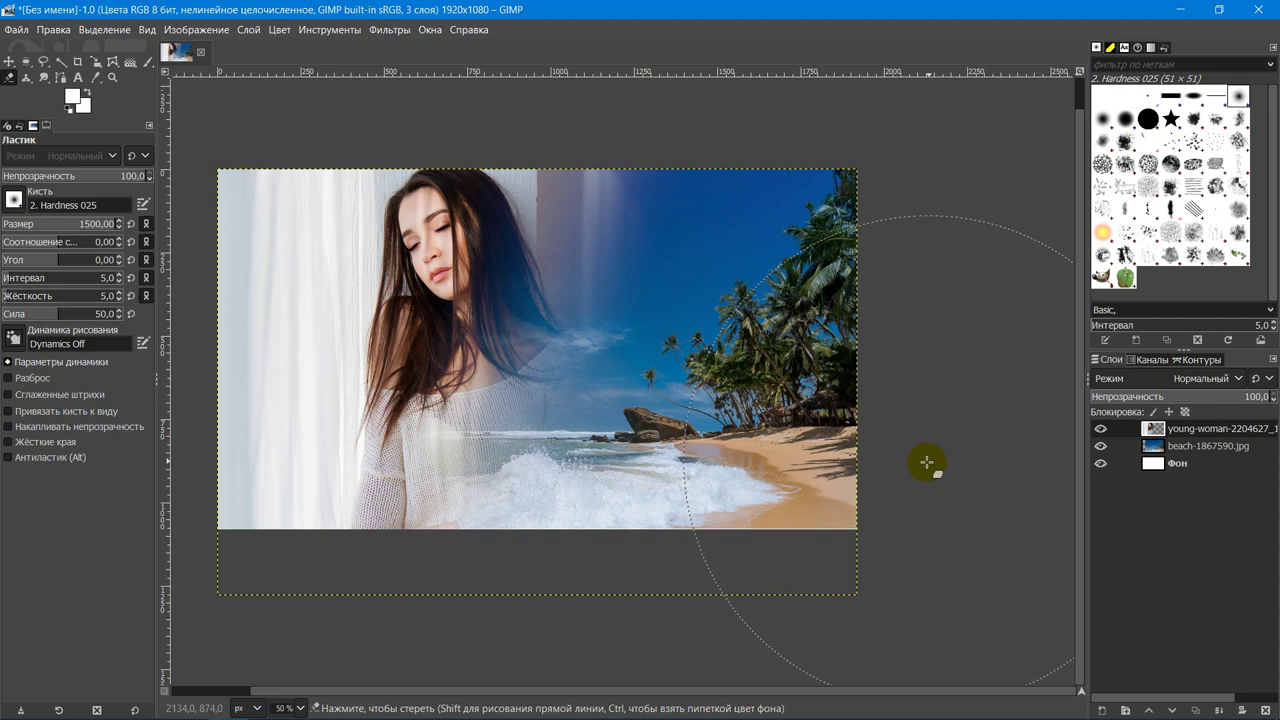
- Undo the eraser strokes, check the woman layer's alpha channel, and select the Gradient tool
click(733, 368)
click(733, 368)
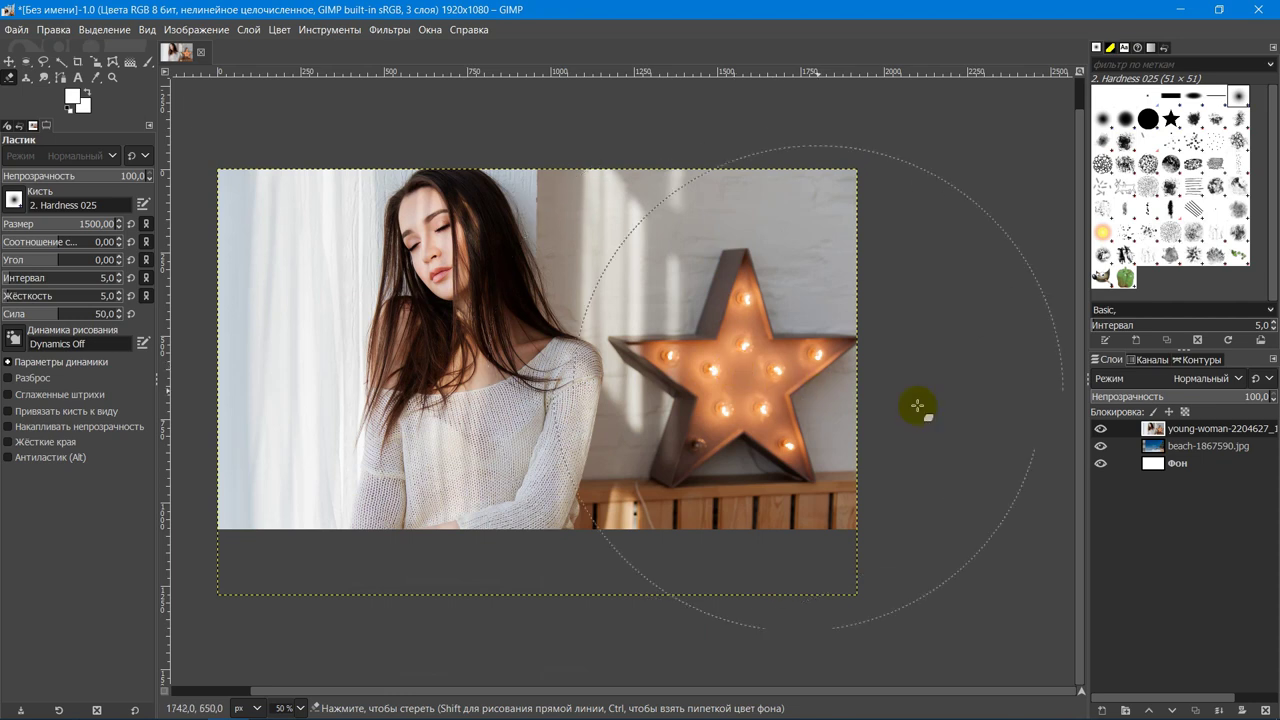
right_click(1183, 431)
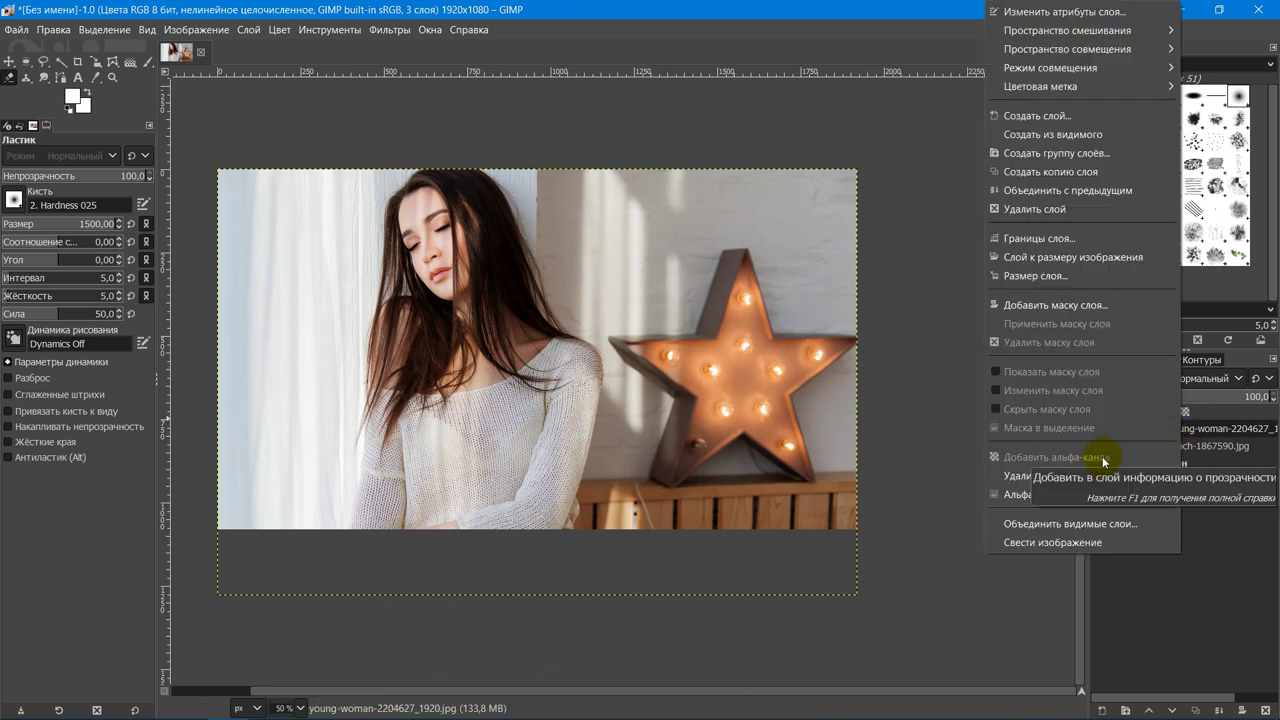
click(884, 464)
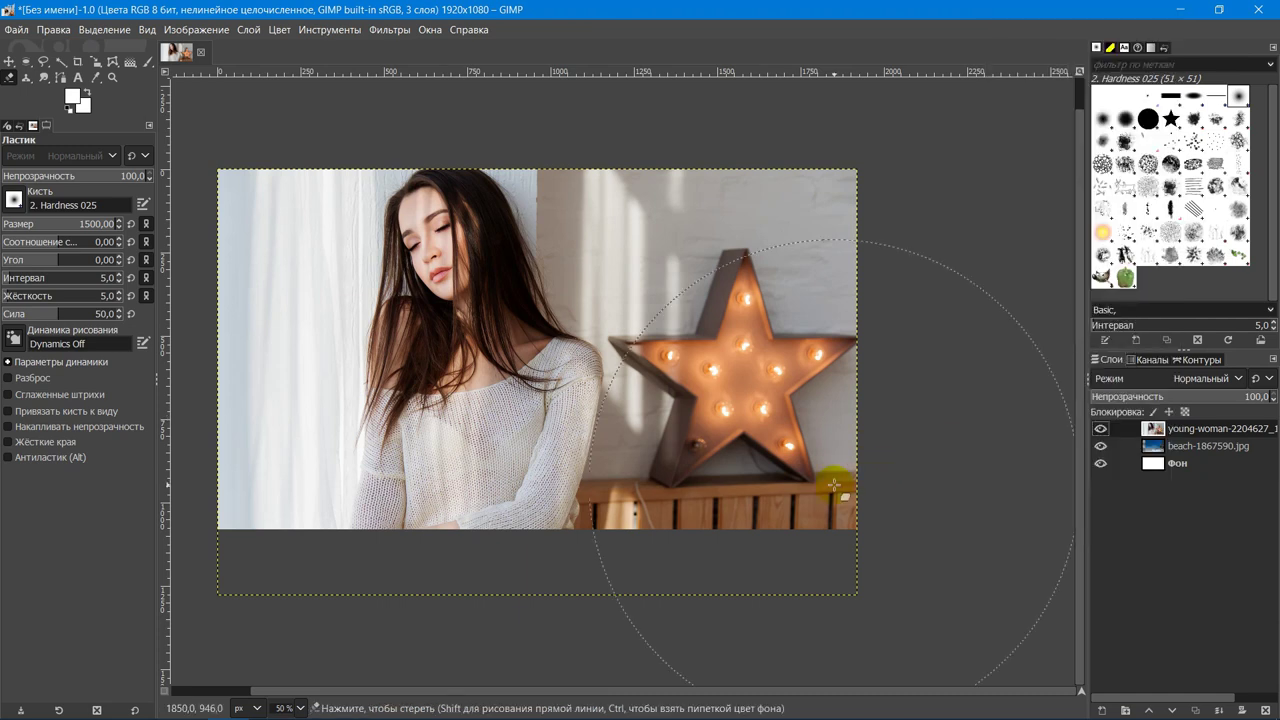
click(333, 30)
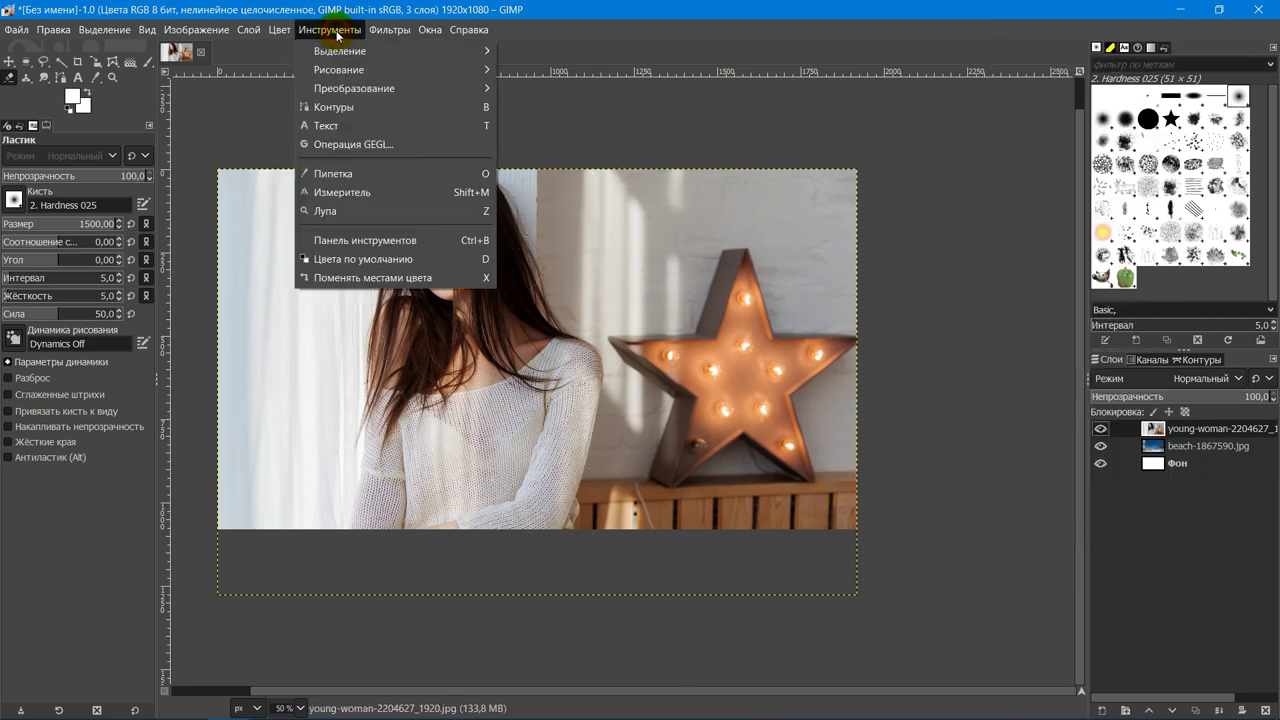
mouse_move(340, 69)
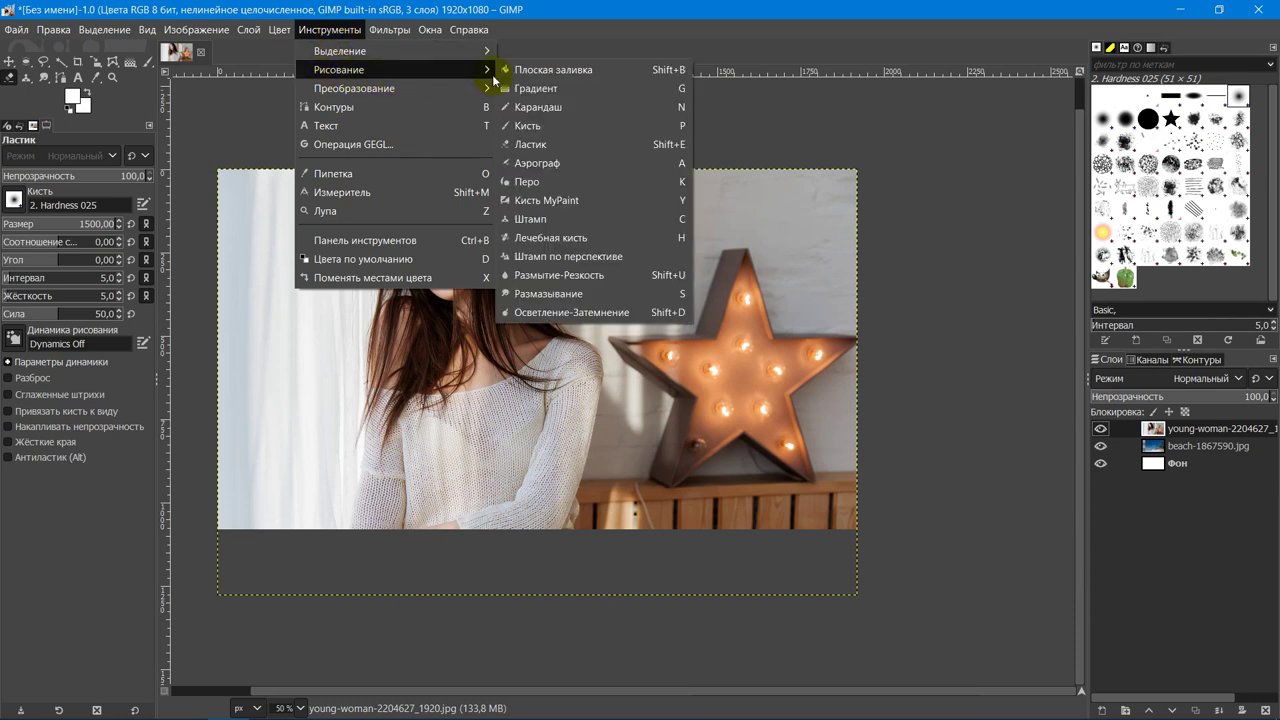
click(535, 88)
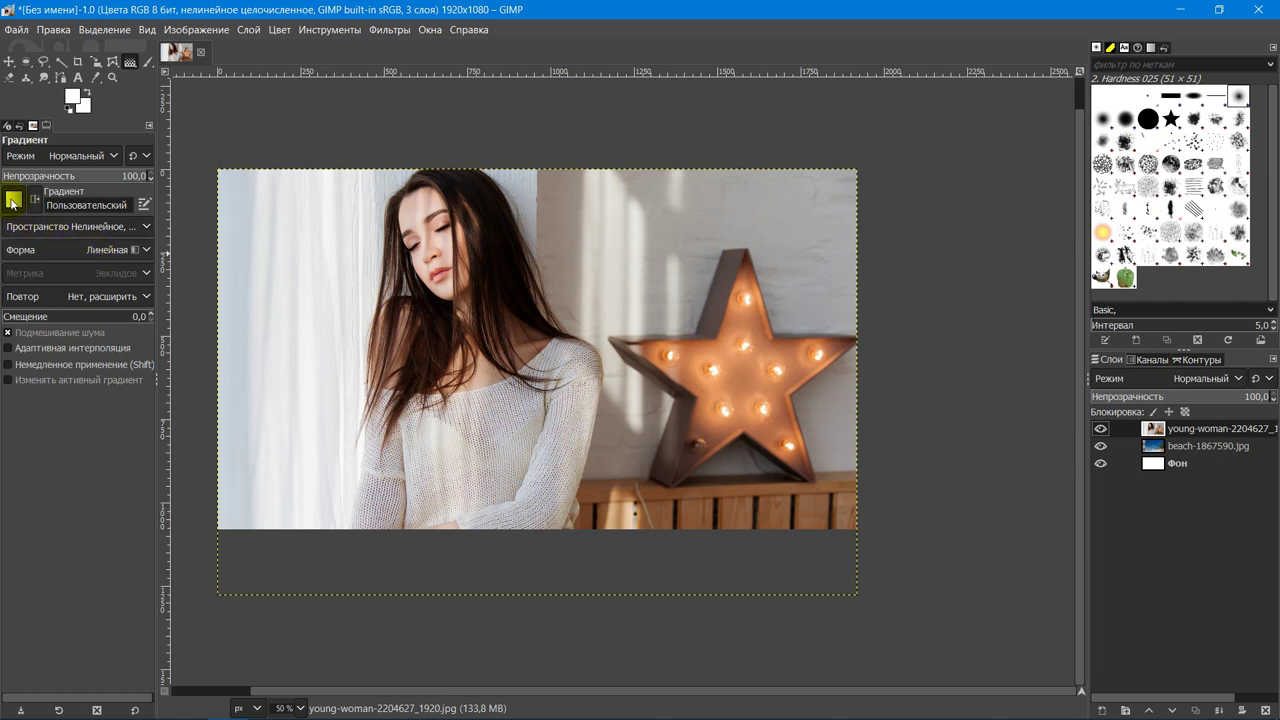
- Set the Gradient tool to the FG to Transparent gradient in Eraser mode
click(12, 201)
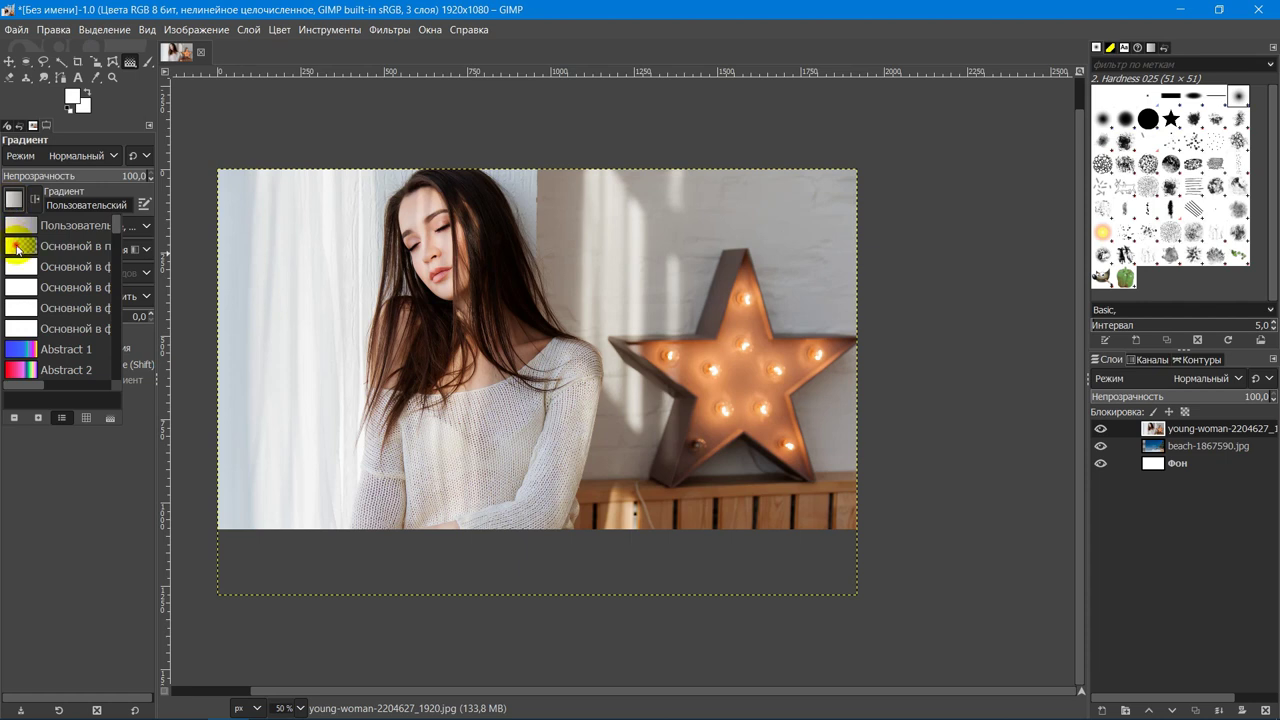
click(17, 249)
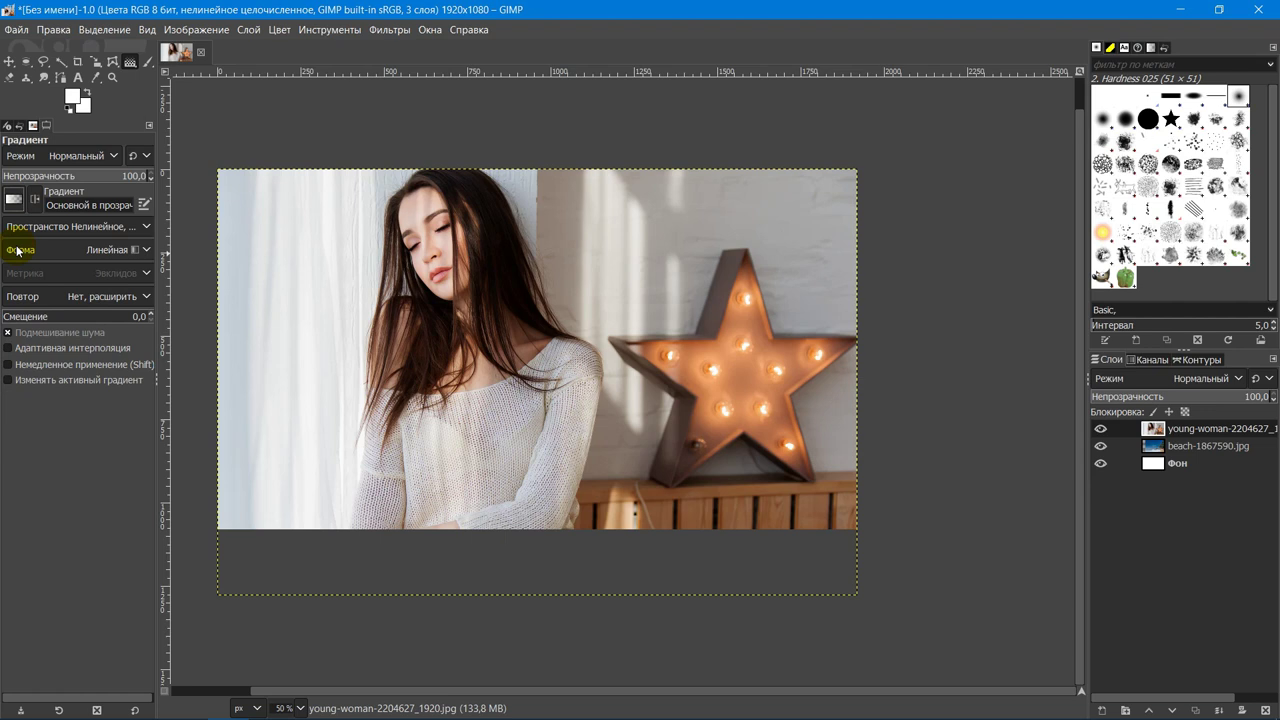
click(115, 157)
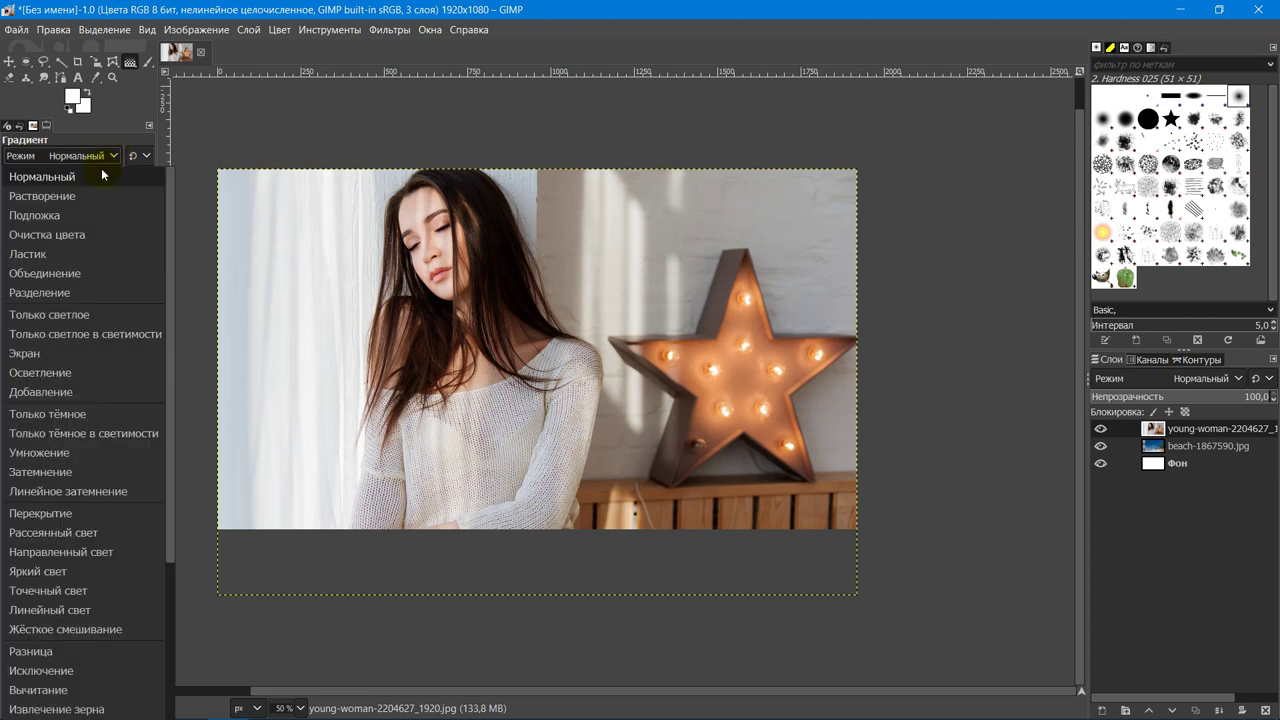
click(33, 256)
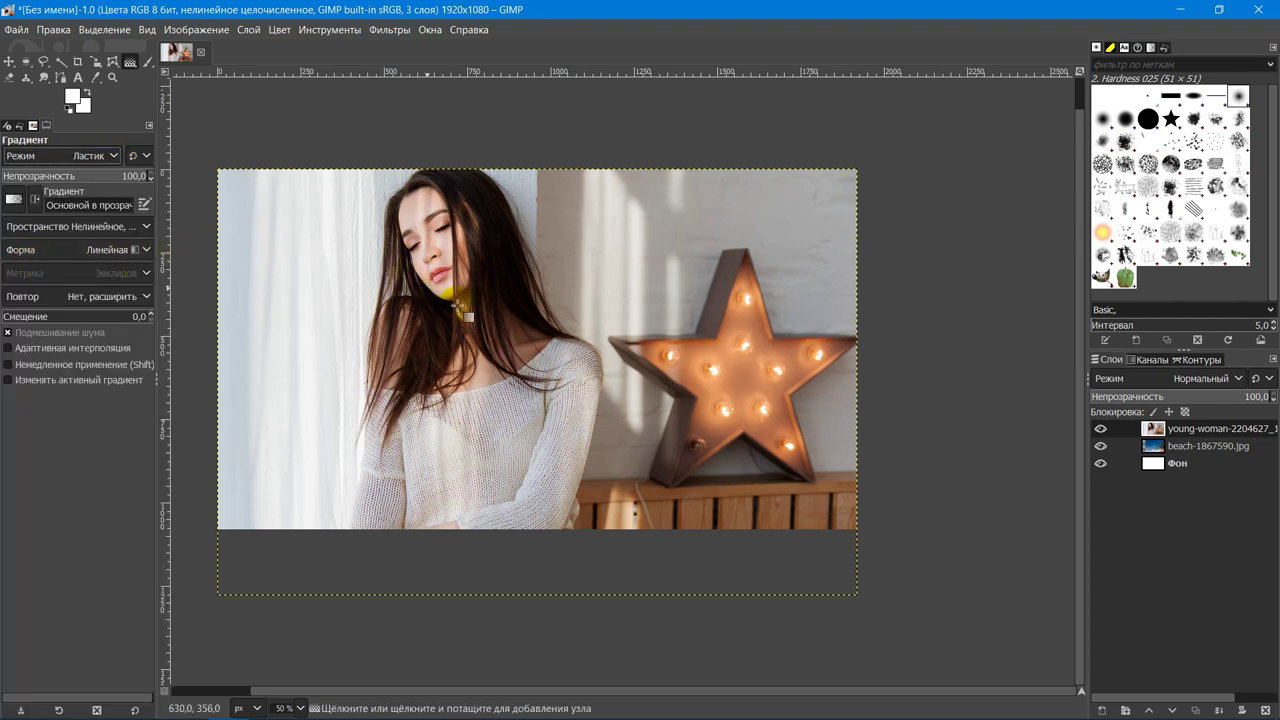
- Draw a reversed linear eraser gradient, adjusting endpoints so the woman fades into the beach
drag(545, 327, 669, 331)
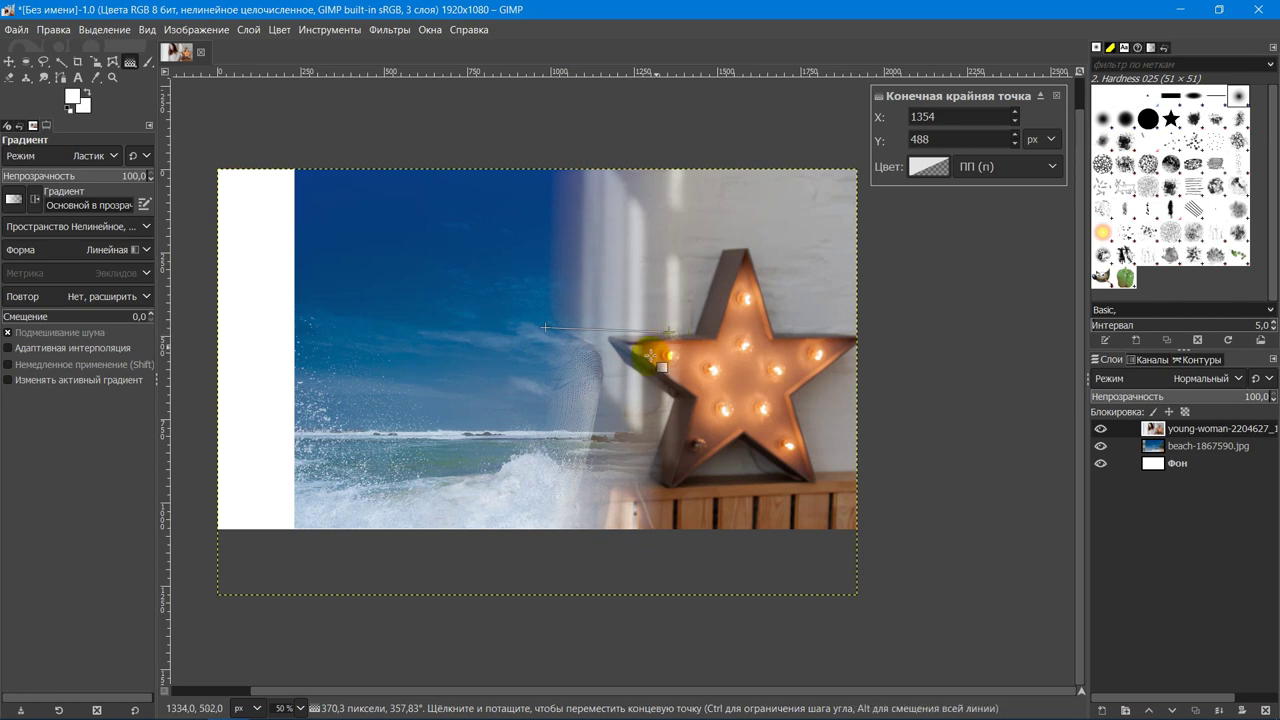
click(38, 204)
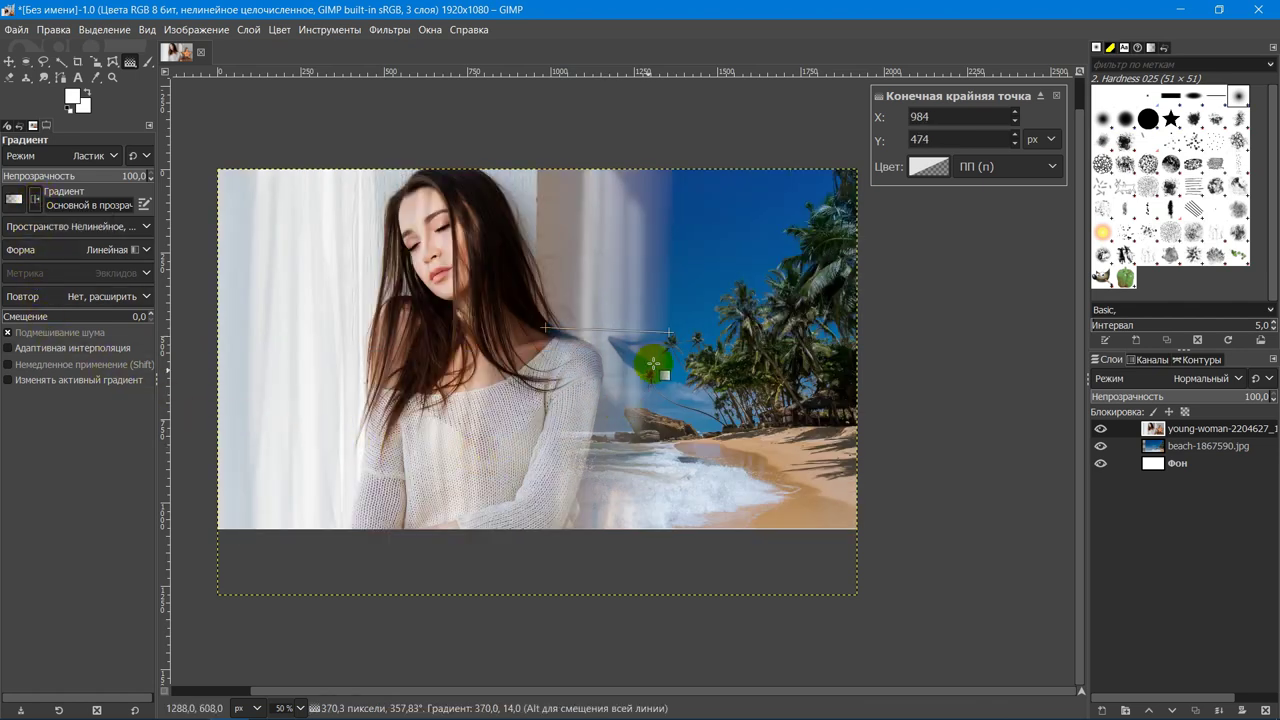
mouse_move(668, 332)
mouse_down()
mouse_move(670, 302)
mouse_move(671, 335)
mouse_up()
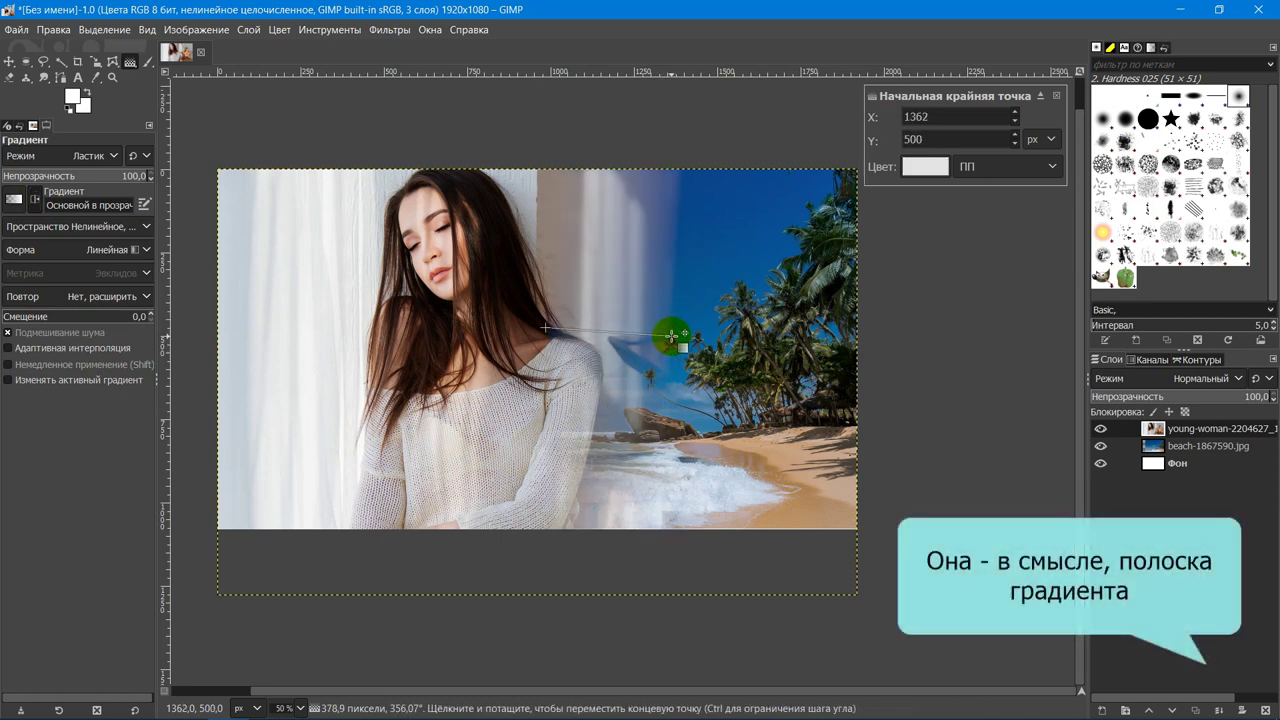
mouse_move(545, 327)
mouse_down()
mouse_move(506, 320)
mouse_move(511, 337)
mouse_up()
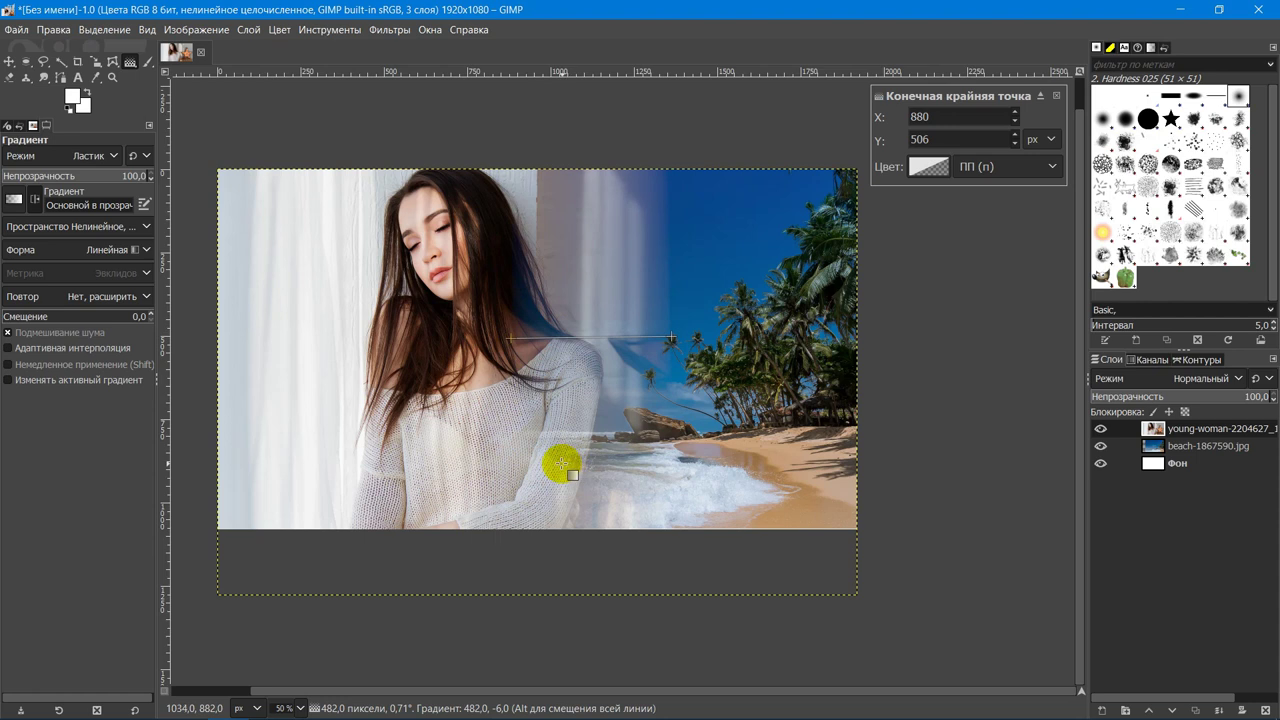
click(673, 339)
mouse_move(673, 339)
mouse_down()
mouse_move(697, 347)
mouse_move(535, 340)
mouse_move(741, 348)
mouse_move(517, 346)
mouse_move(596, 346)
mouse_up()
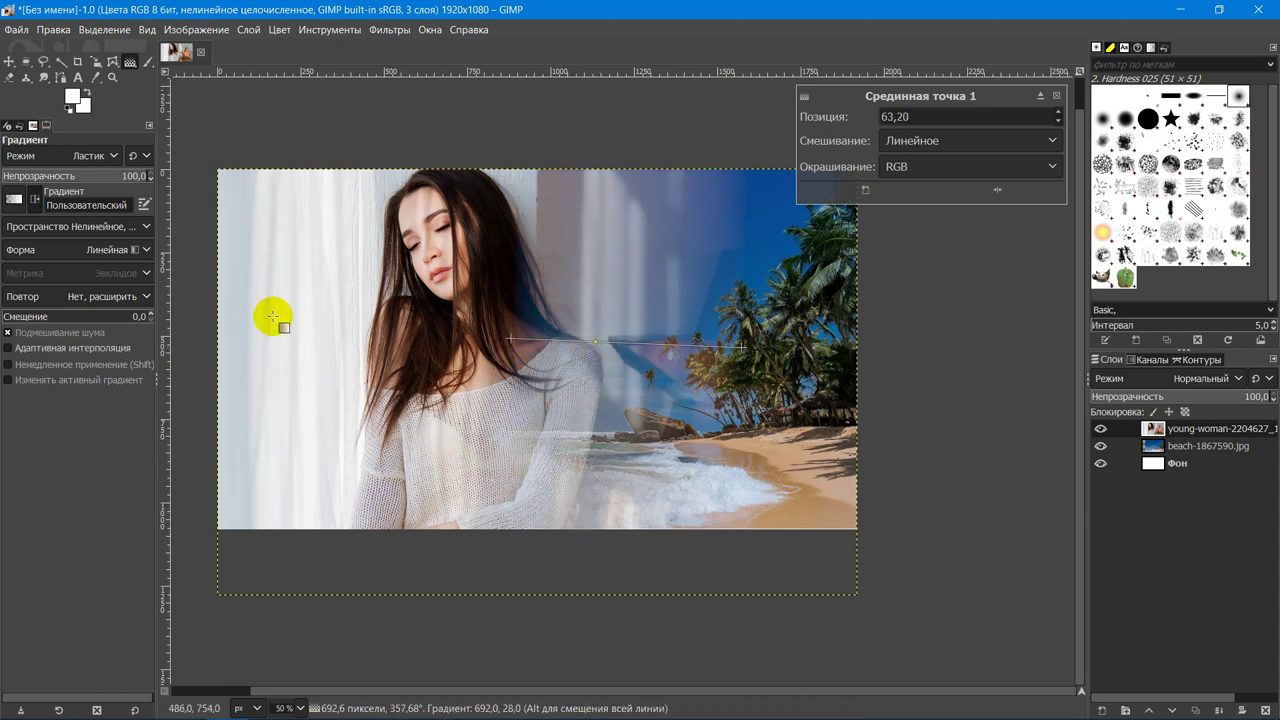
click(14, 29)
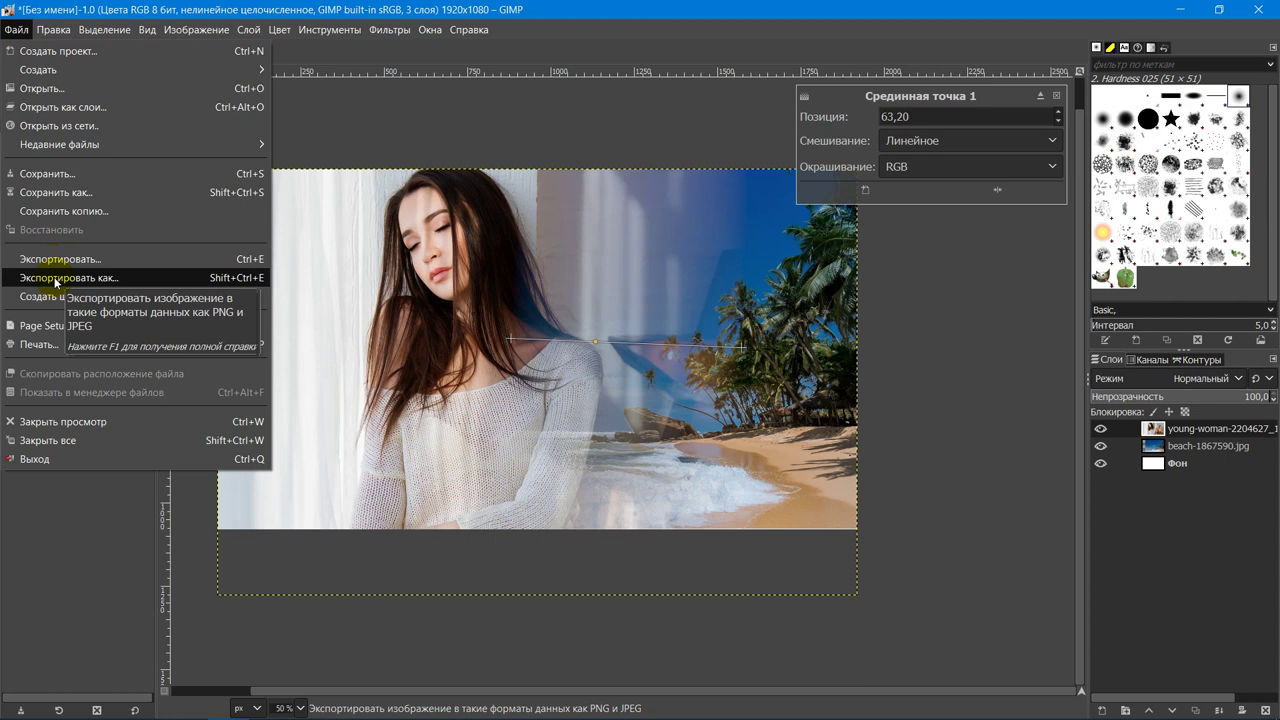
click(188, 533)
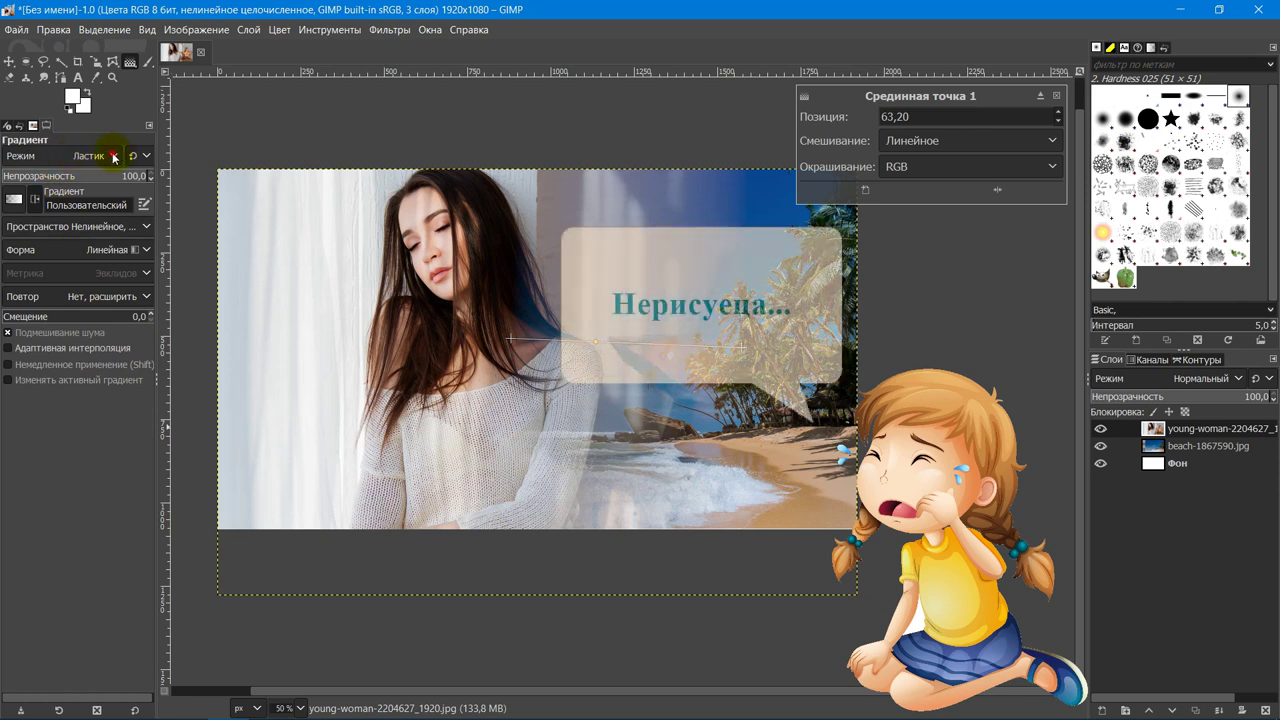
- Switch the Gradient tool's mode from Eraser back to Normal
click(115, 155)
click(77, 178)
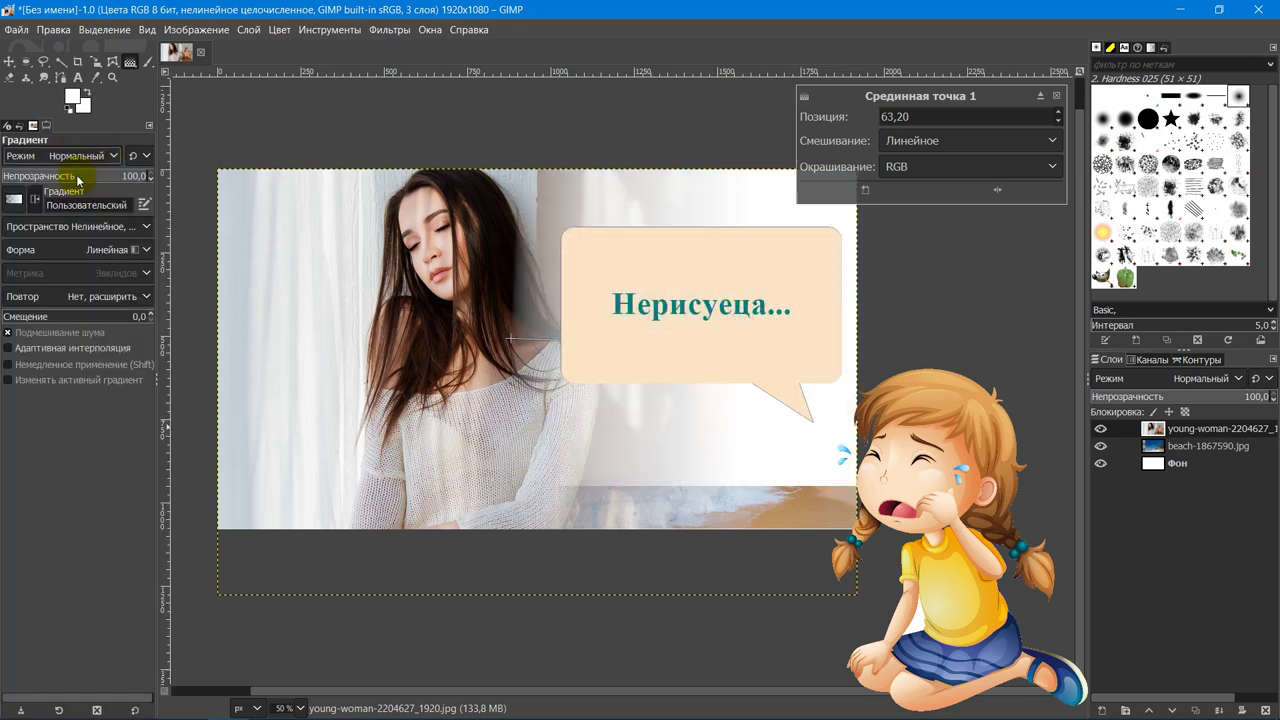